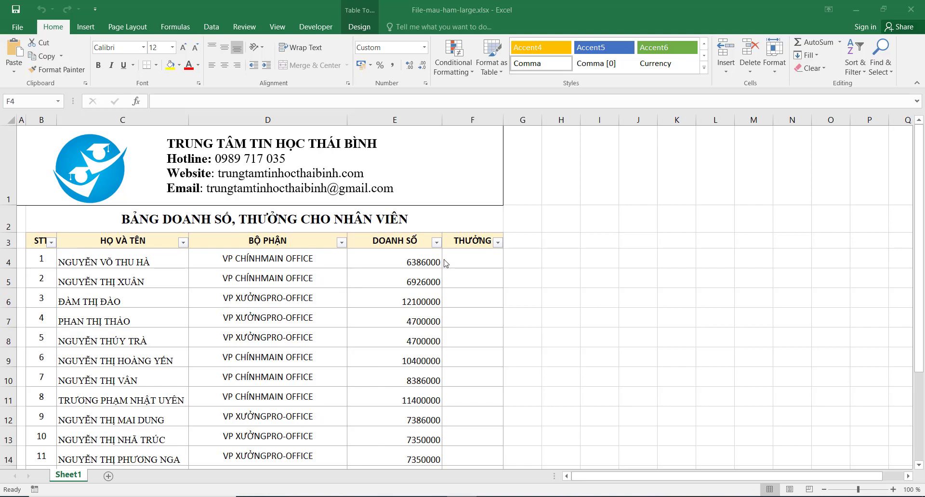
- Start a LARGE formula in an empty cell beside the table, then abandon it
click(474, 264)
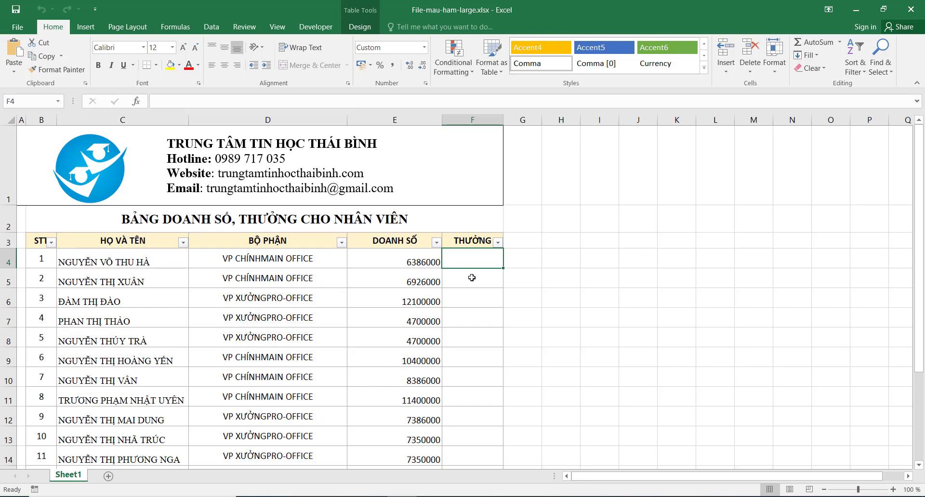
click(518, 266)
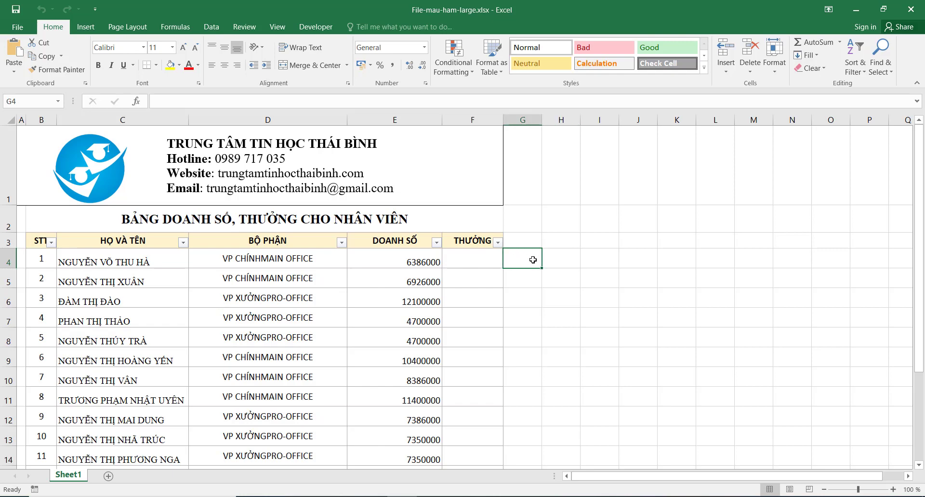
text(=LARGE()
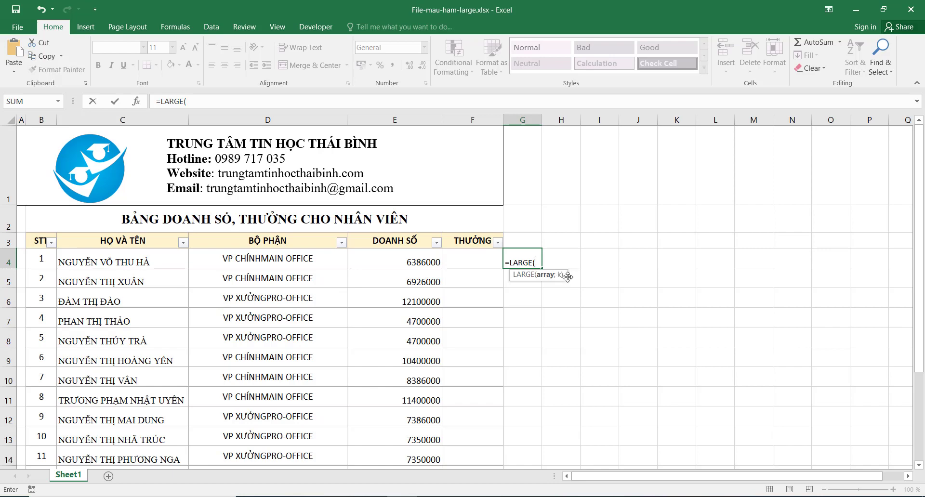
key(BackSpace)
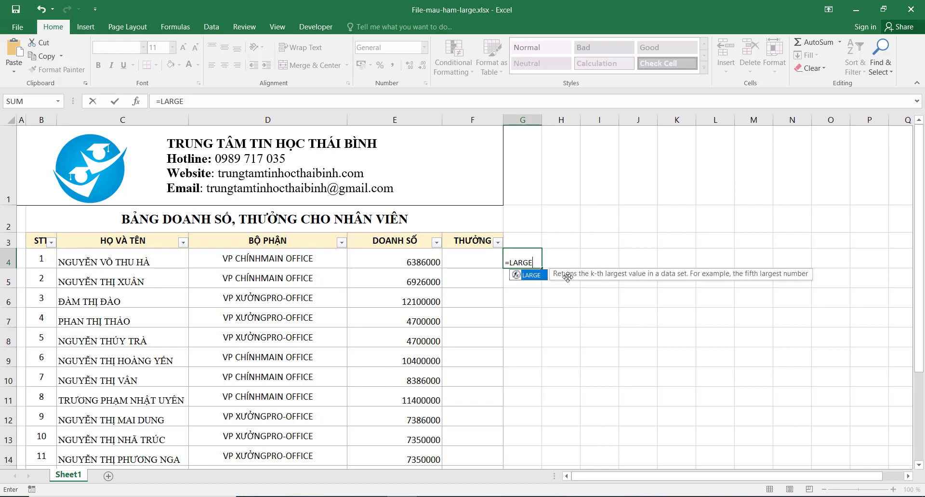
key(BackSpace)
key(BackSpace)
key(BackSpace)
key(BackSpace)
key(BackSpace)
key(Escape)
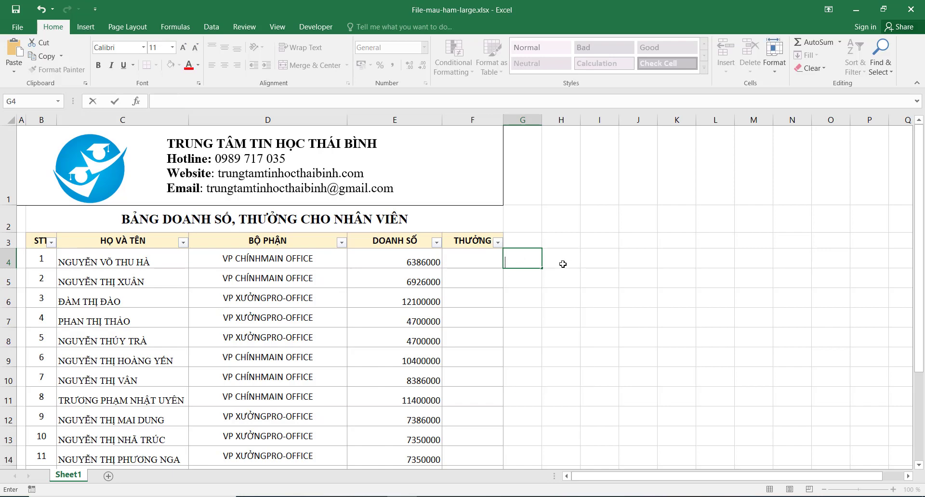
click(473, 253)
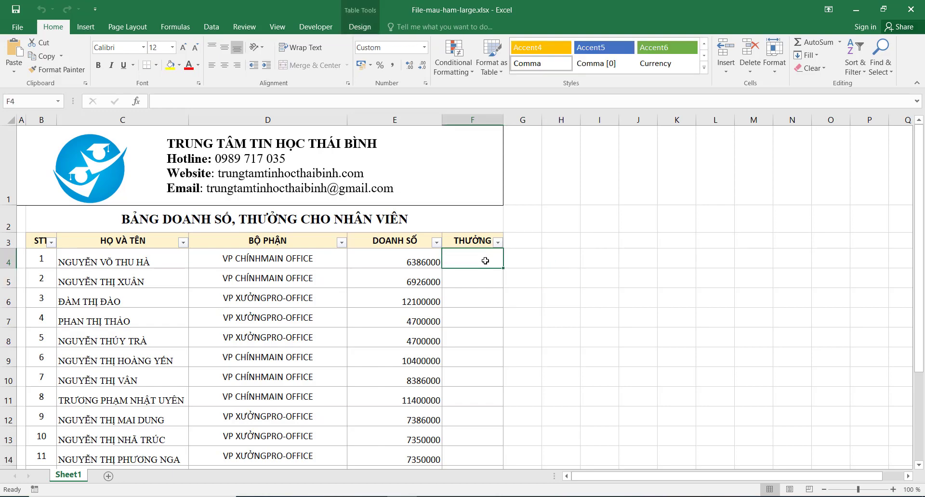
mouse_move(428, 258)
mouse_down()
mouse_move(428, 422)
mouse_move(428, 381)
mouse_up()
- Enter =LARGE($E$4:$E$22;1) in F4 and undo the auto-filled copies below it
click(470, 261)
text(=)
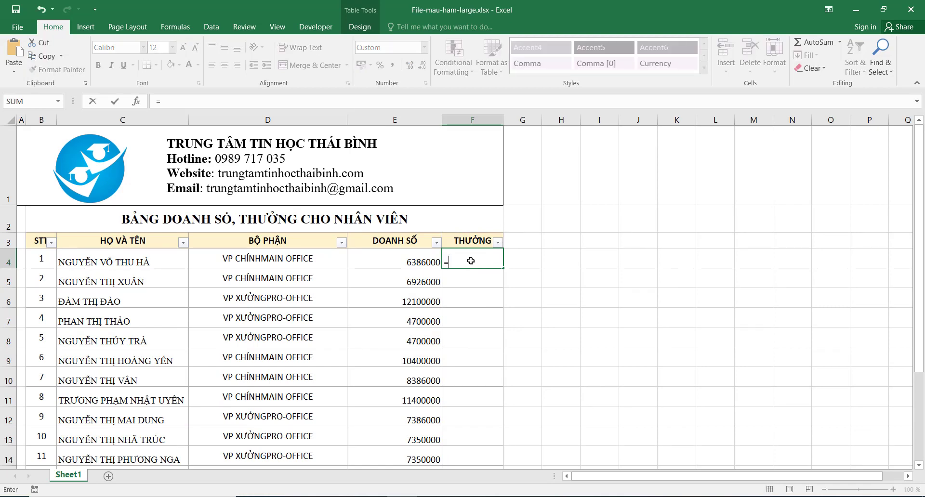
text(la)
key(Tab)
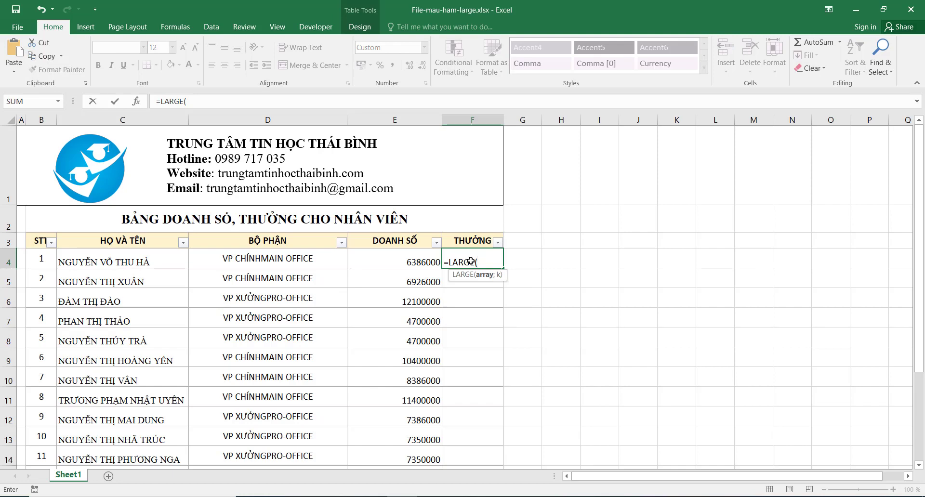
drag(427, 257, 403, 416)
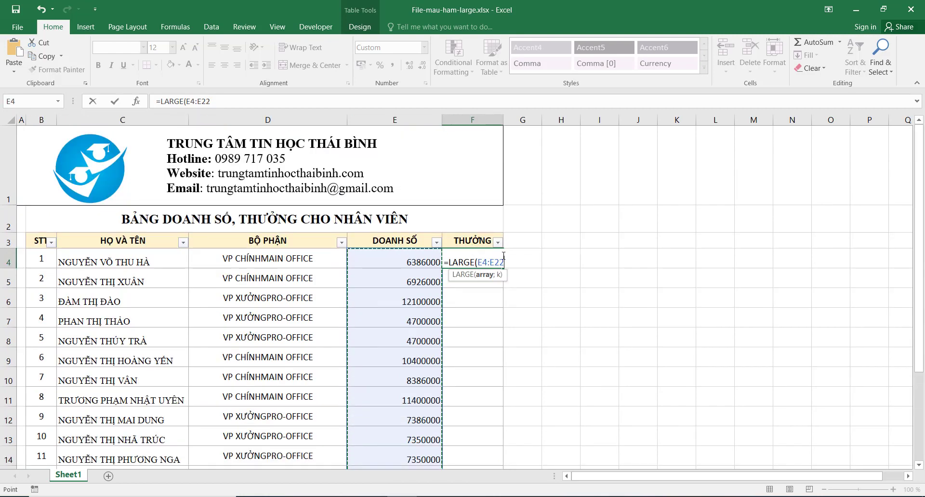
key(F4)
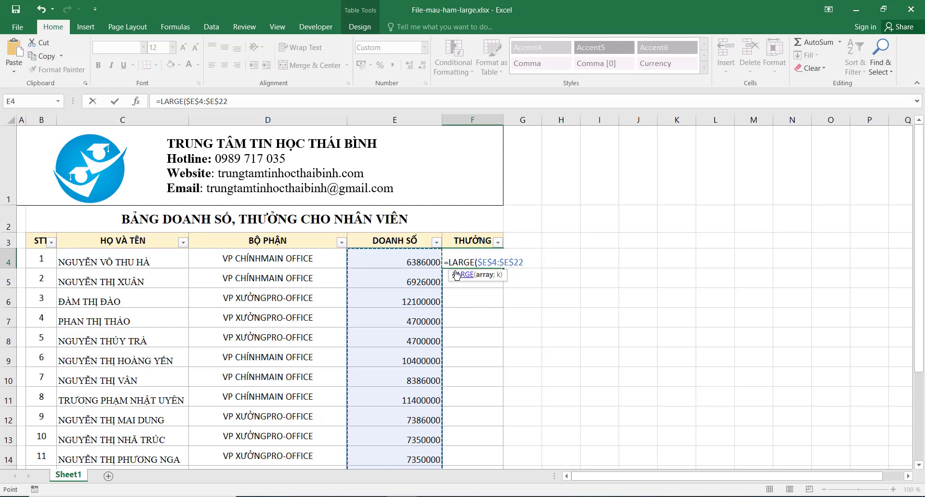
text(;)
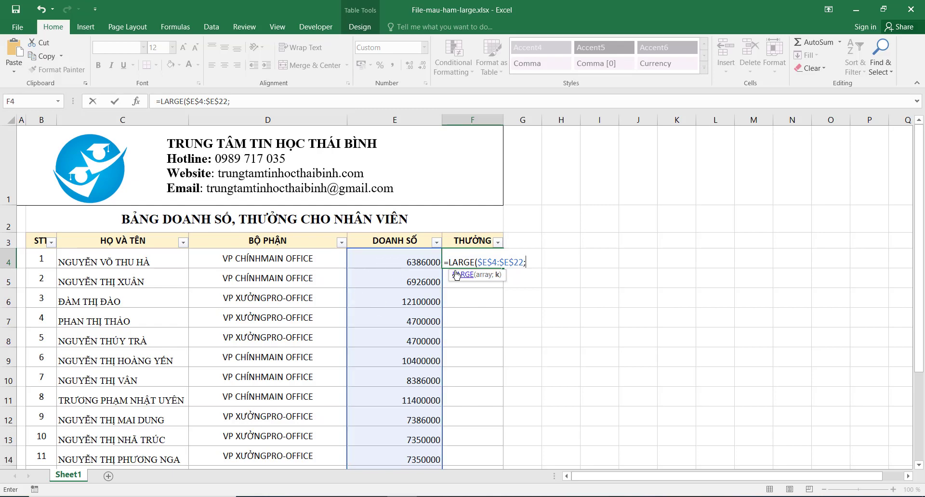
text(1)
key(Return)
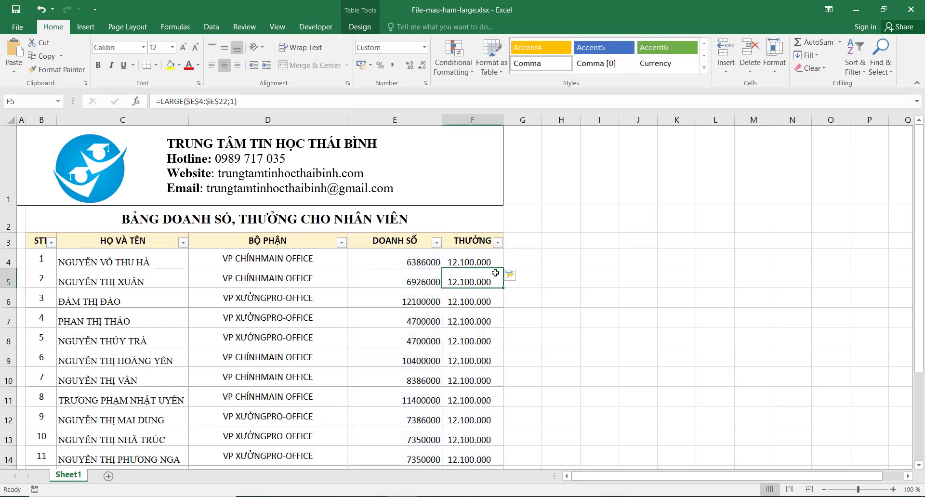
drag(495, 272, 487, 446)
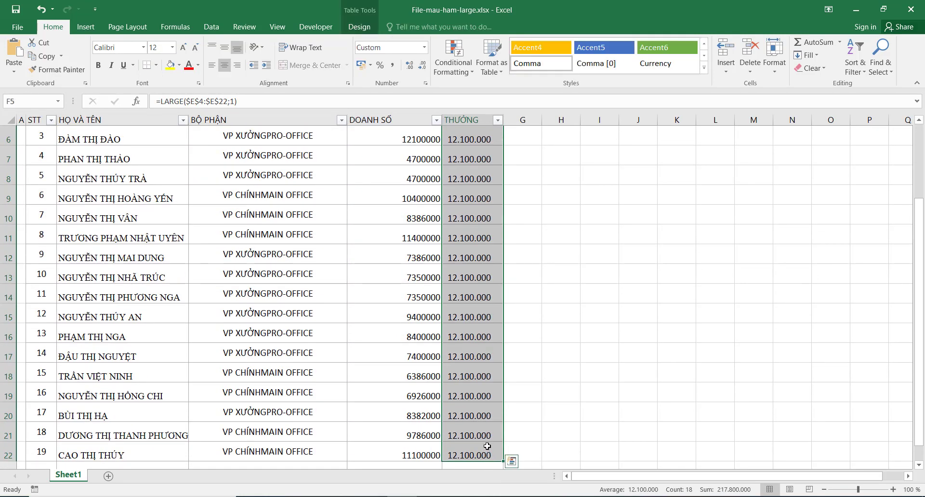
key(ctrl+z)
- Remove the stray value in F23 and copy F4's LARGE formula into G4 without the auto-fill
scroll(541, 311, down, 3)
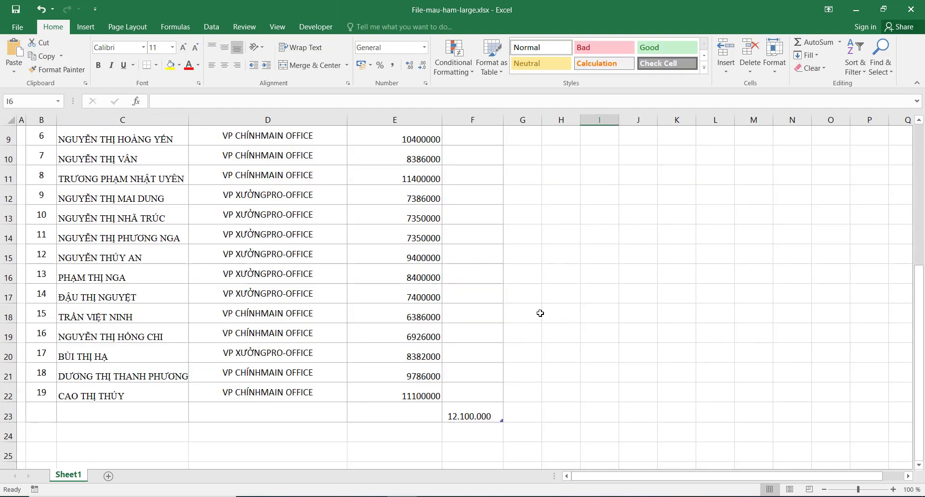
click(462, 415)
key(ctrl+z)
click(476, 261)
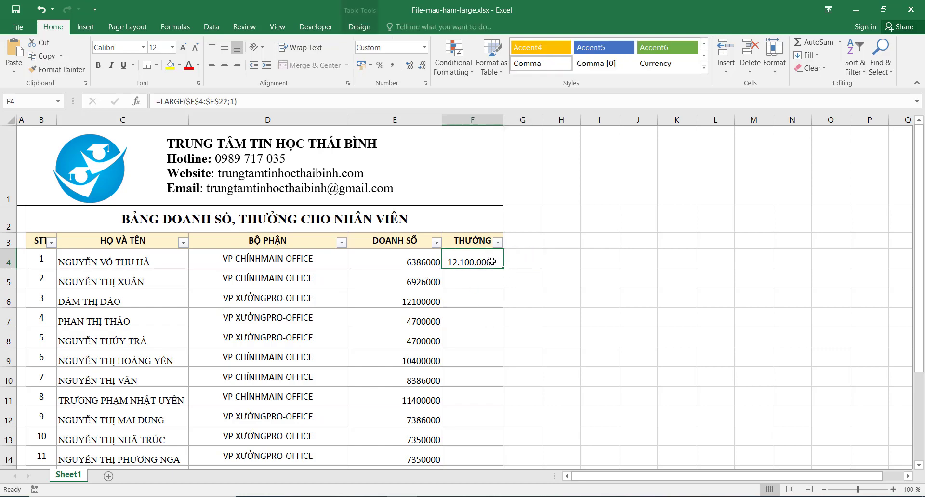
key(ctrl+c)
click(534, 259)
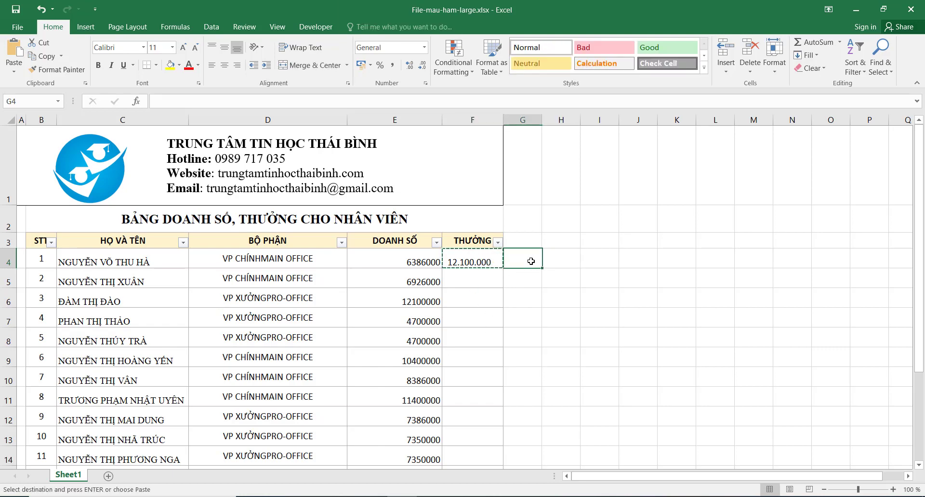
key(ctrl+v)
key(ctrl+z)
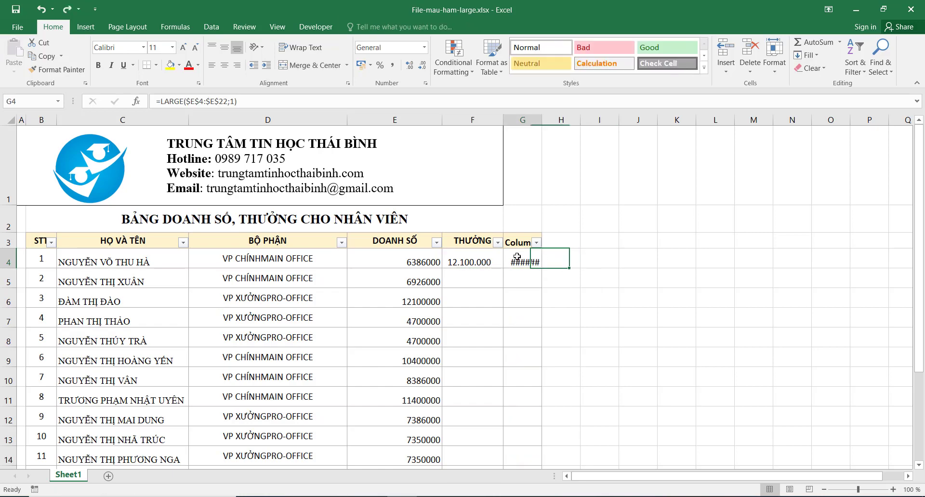
- Change G4's formula to =LARGE($E$4:$E$22;2) and clear the auto-filled values in G5:G22
click(234, 101)
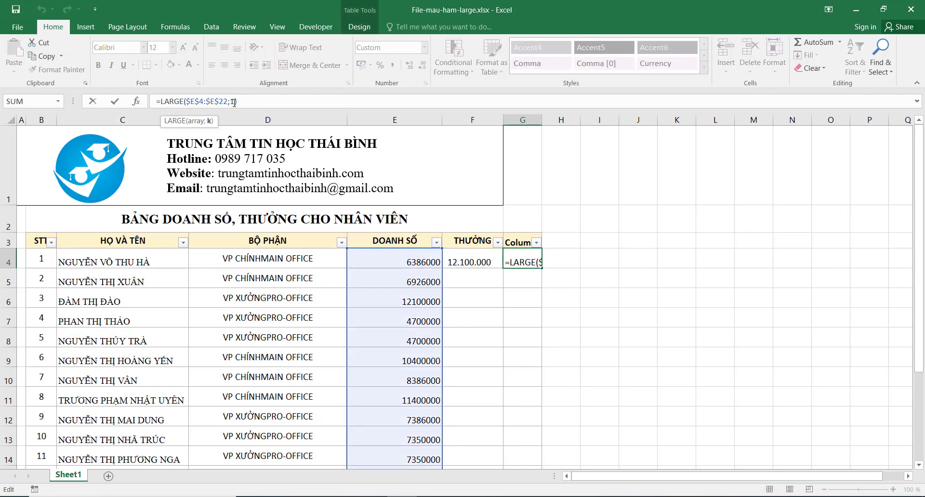
key(BackSpace)
text(2)
key(Return)
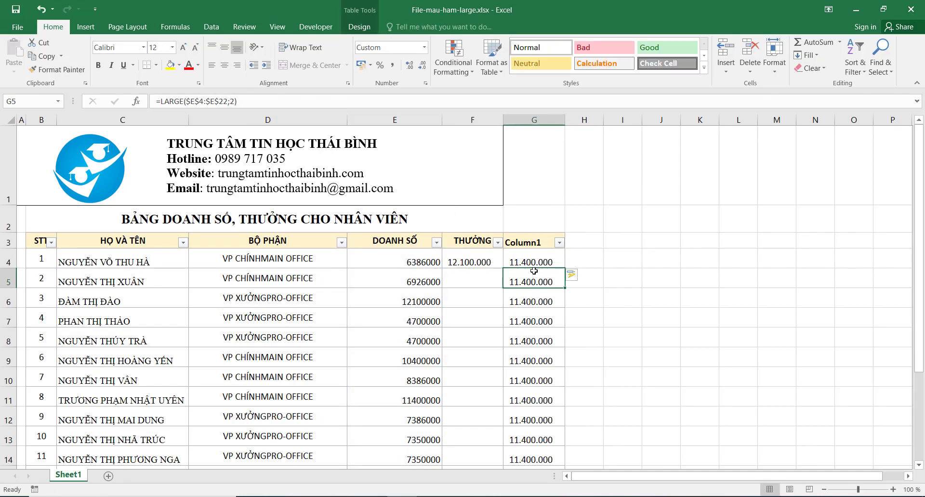
drag(534, 271, 535, 442)
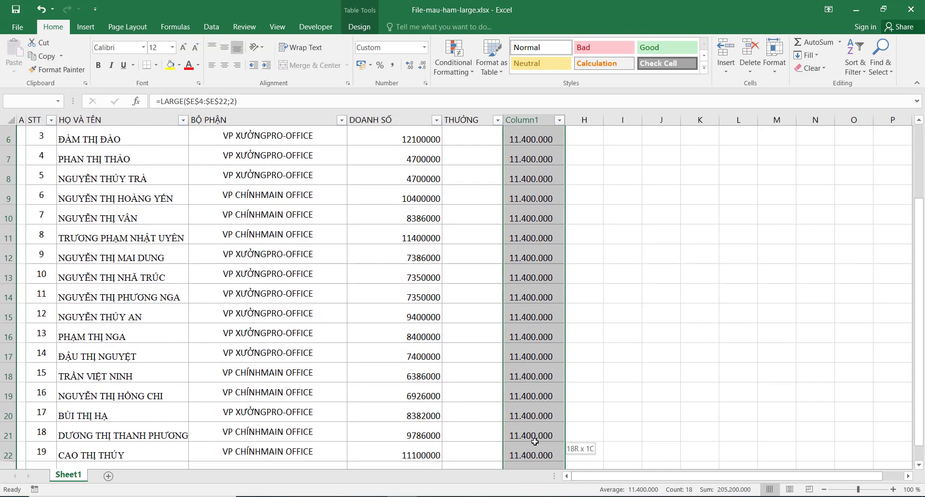
key(Delete)
- Check the LARGE formulas in F4 and G4
scroll(605, 322, up, 2)
click(533, 262)
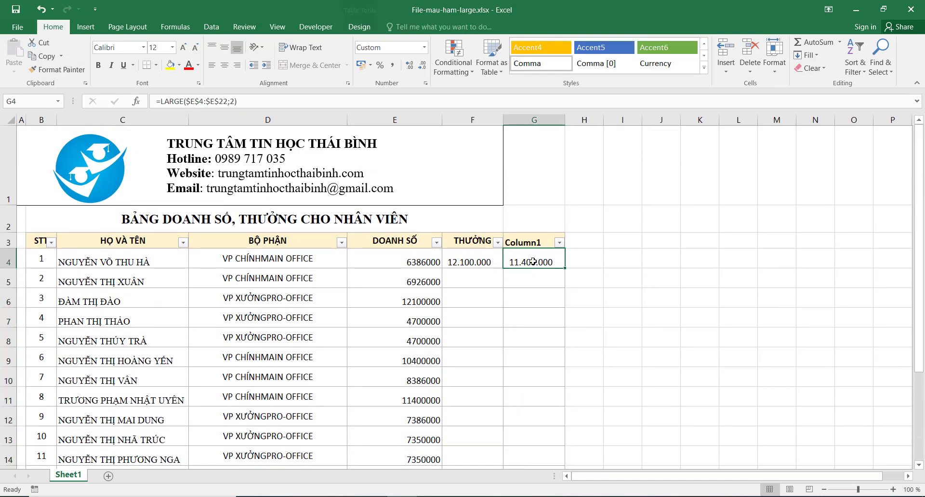
click(491, 259)
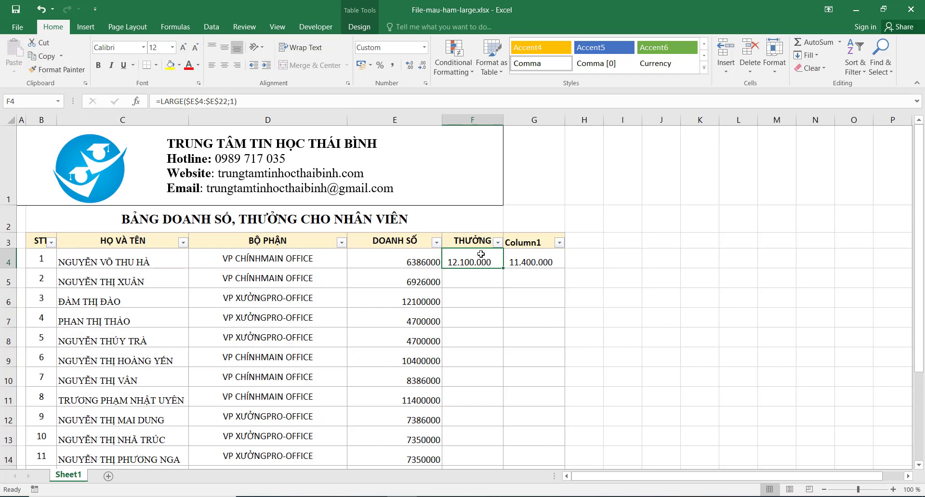
click(550, 262)
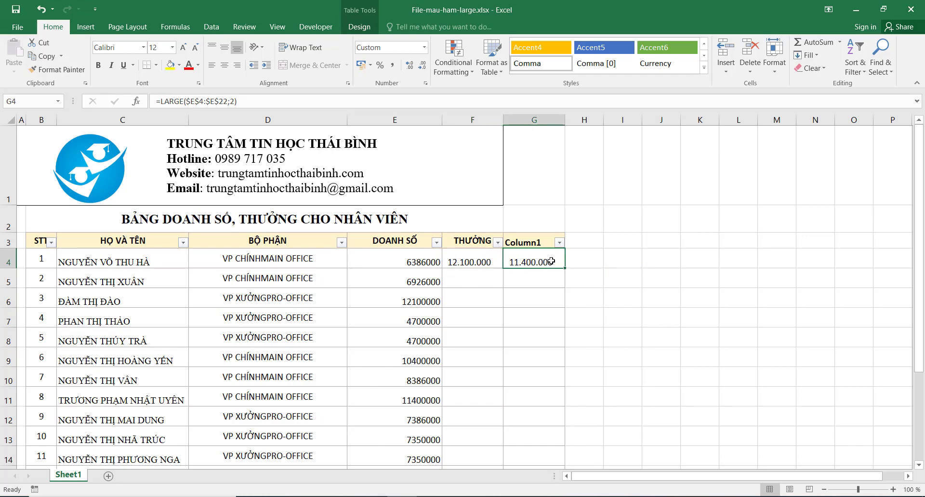
click(622, 265)
- Delete helper column G and clear the old formula from F4
click(534, 120)
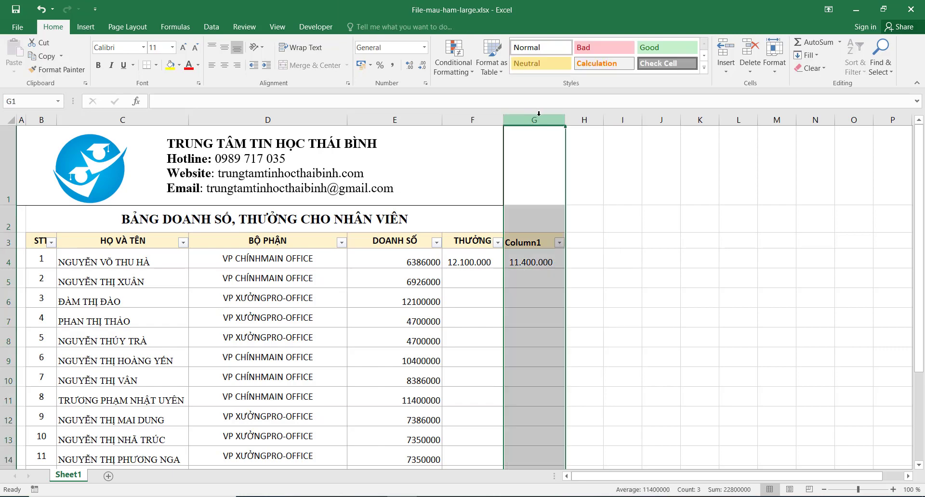
right_click(539, 119)
click(568, 213)
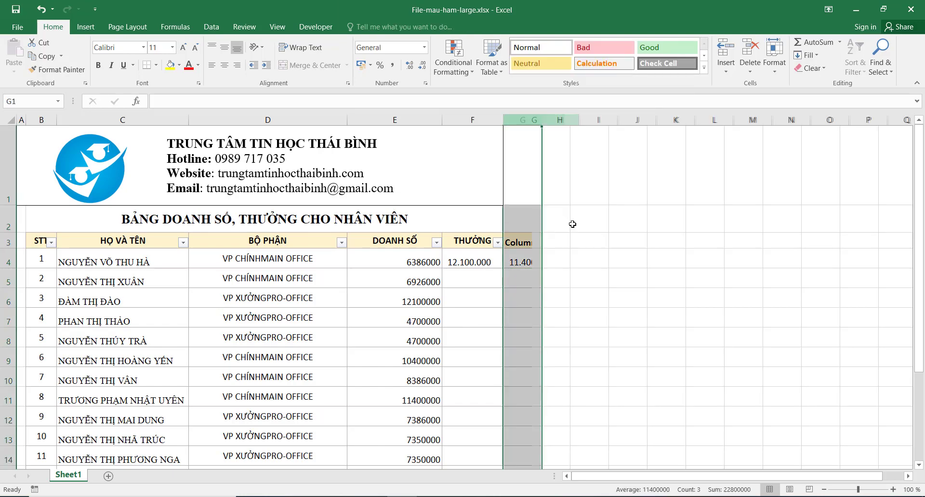
click(478, 263)
key(Delete)
- Enter the label 'Yêu cầu' in I2
click(540, 254)
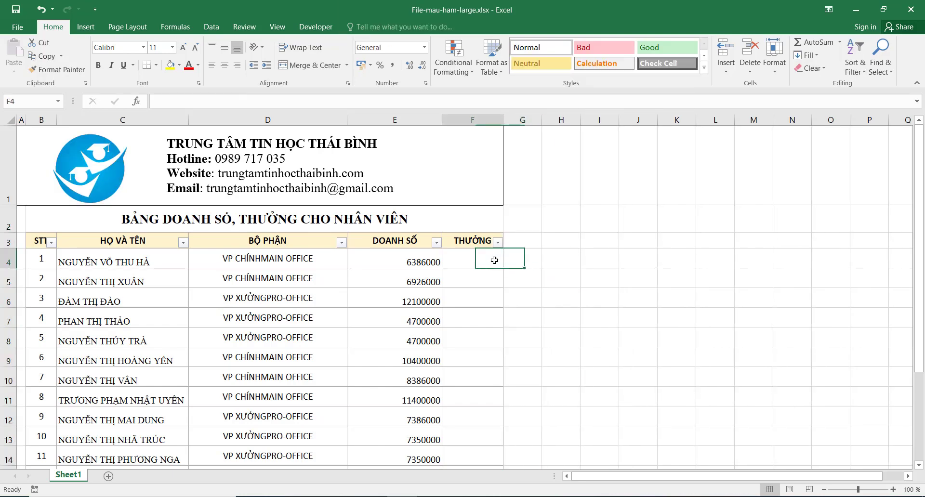
click(562, 214)
click(601, 226)
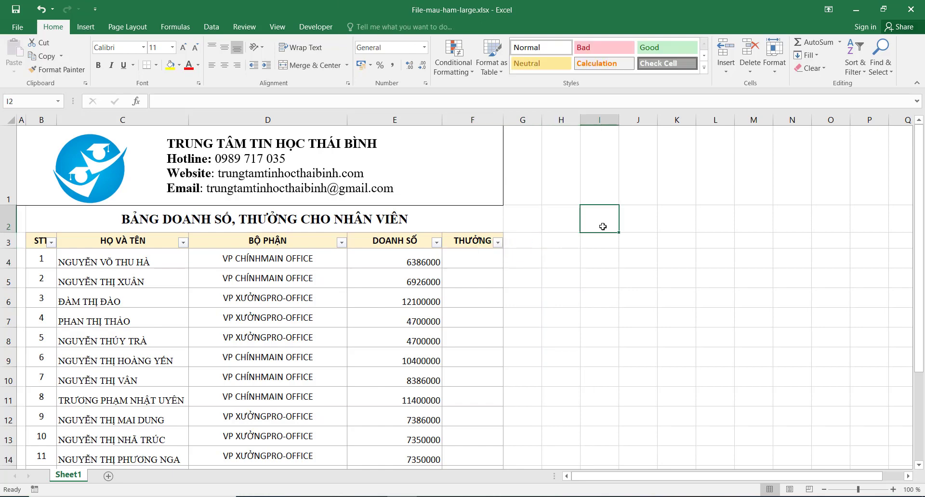
text(Ye)
key(Tab)
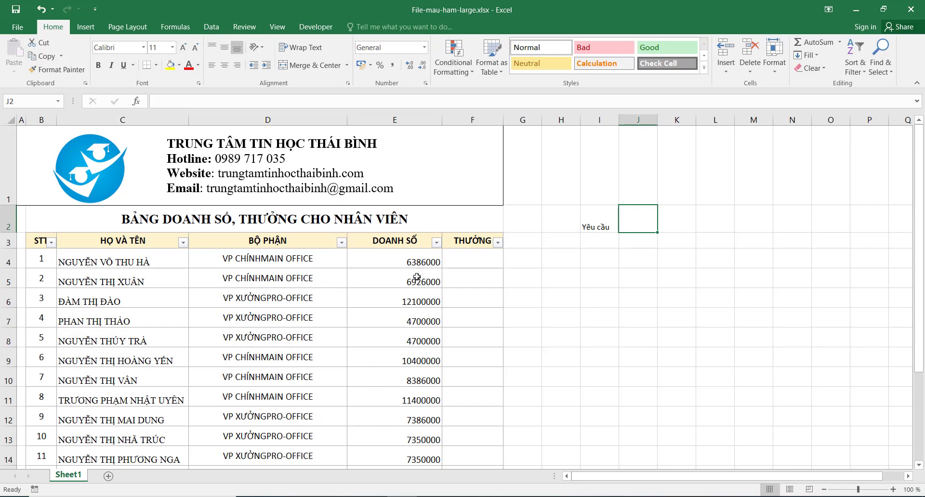
click(471, 258)
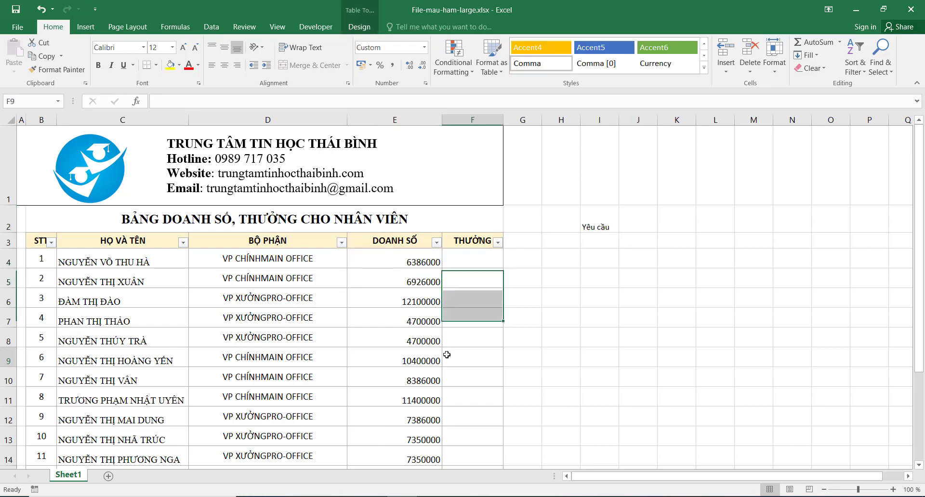
- Enter rank 1 with 2000000 in J2:K2 and rank 2 with 1000000 in J3:K3
click(649, 222)
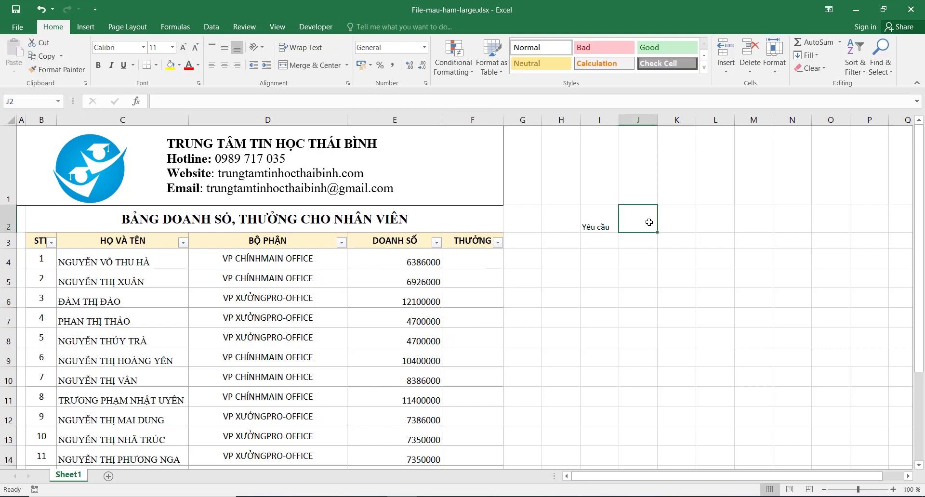
text(1)
key(Tab)
text(20000000)
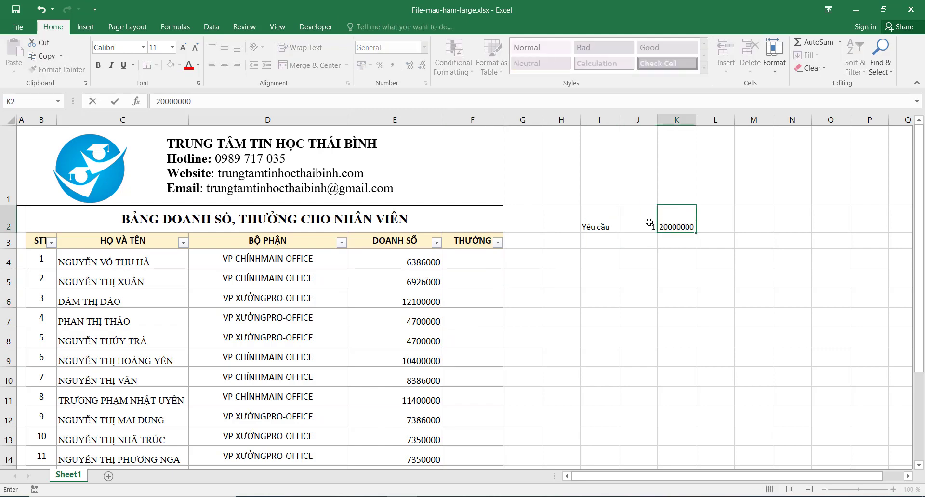
key(BackSpace)
key(Tab)
key(Return)
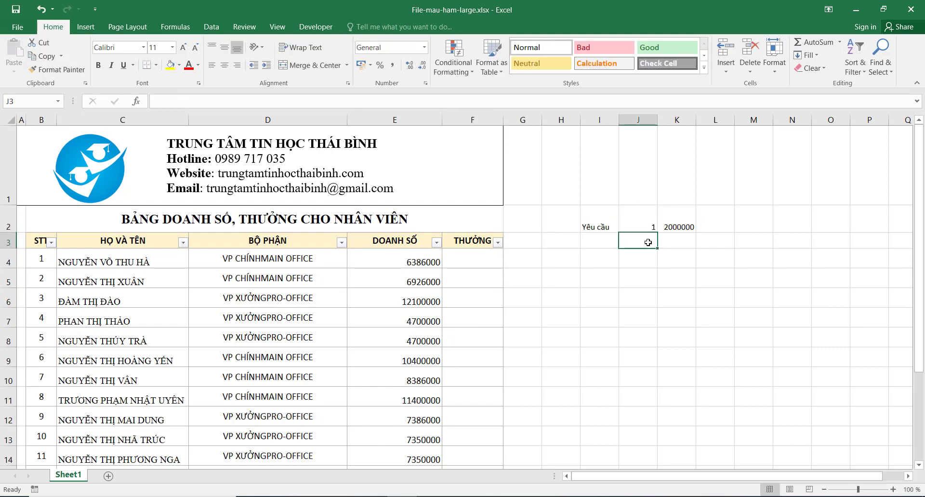
text(2)
key(Tab)
text(1000000)
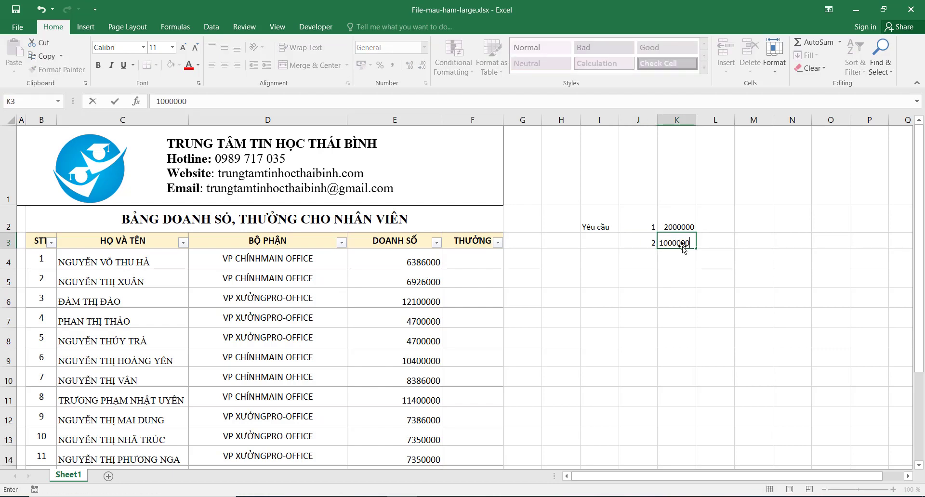
key(Tab)
click(794, 245)
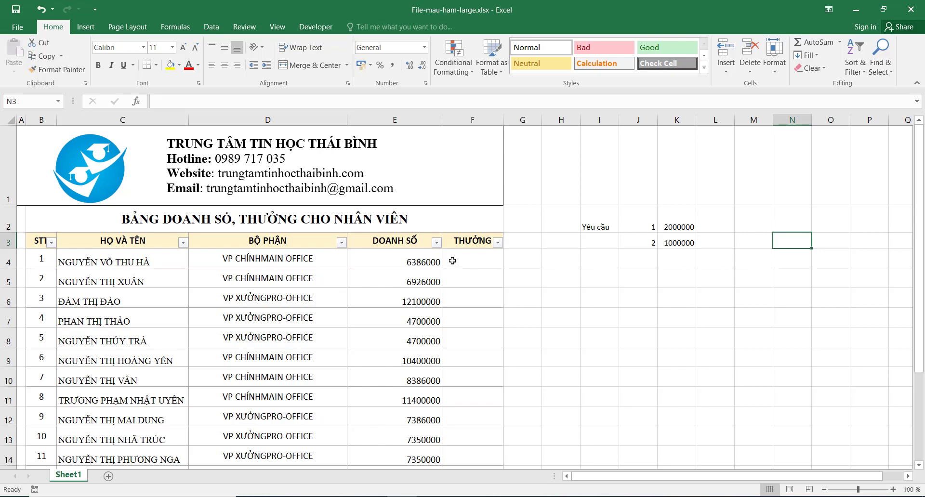
- Begin F4's formula as =IF(LARGE($E$4:$E$22;1)= compared against the row's DOANH SỐ value
click(414, 262)
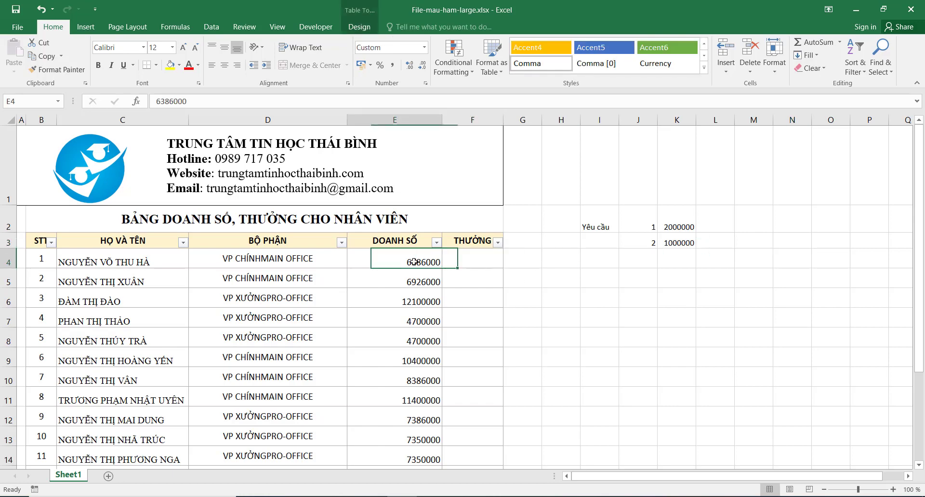
click(489, 259)
text(=)
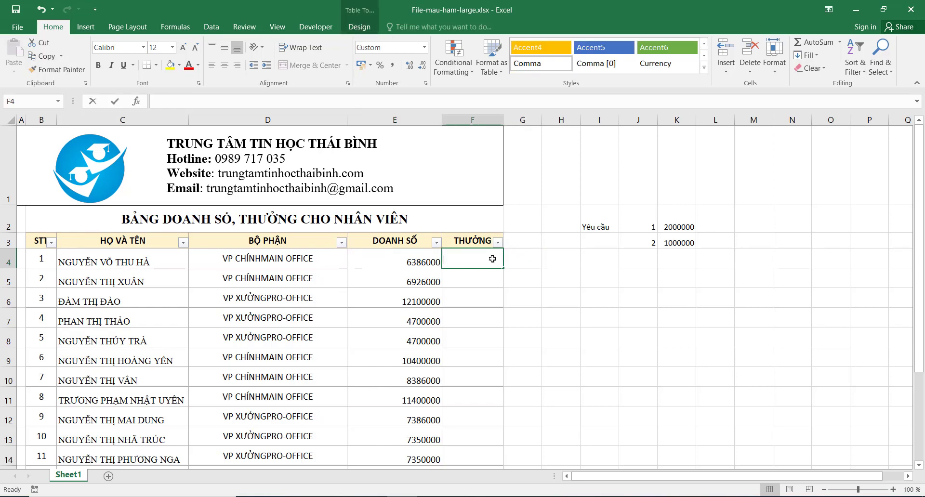
key(BackSpace)
text(=)
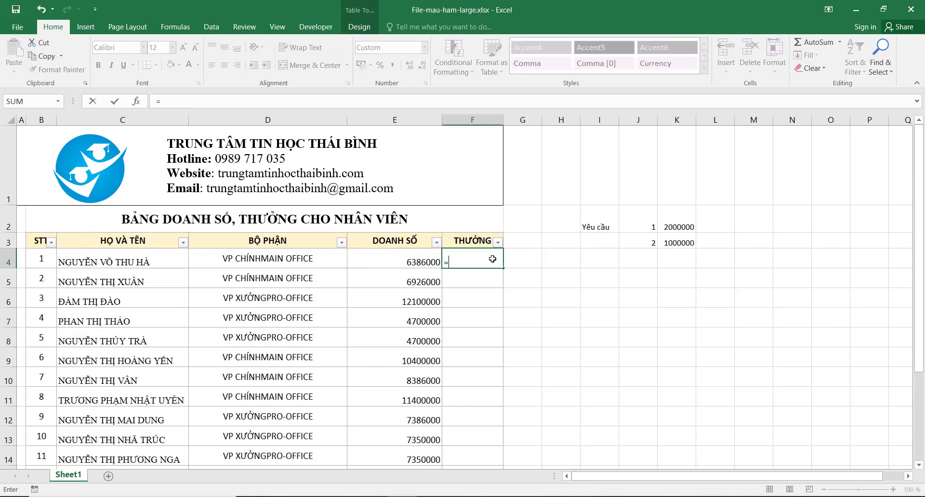
text(IF()
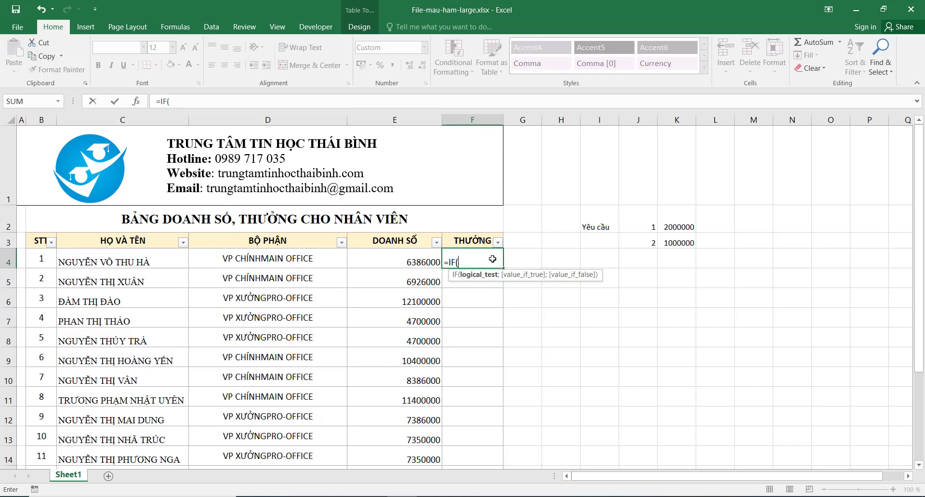
text(L)
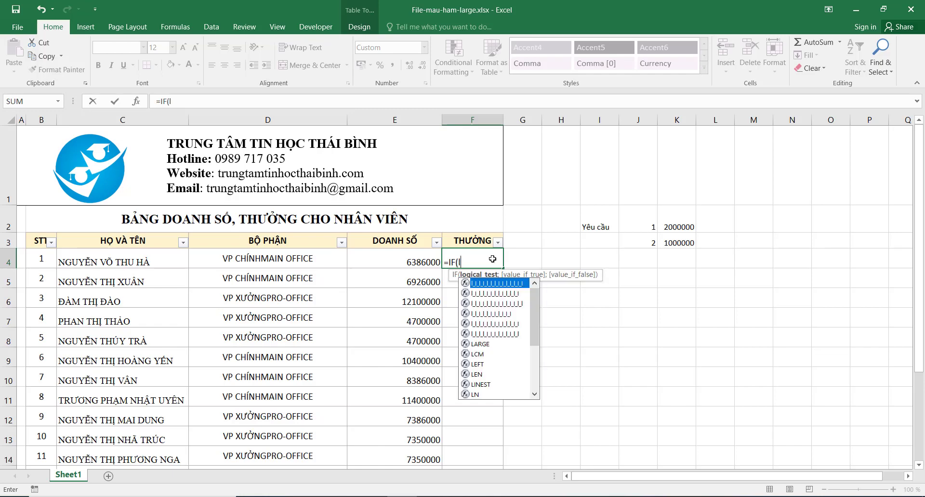
text(ARGE()
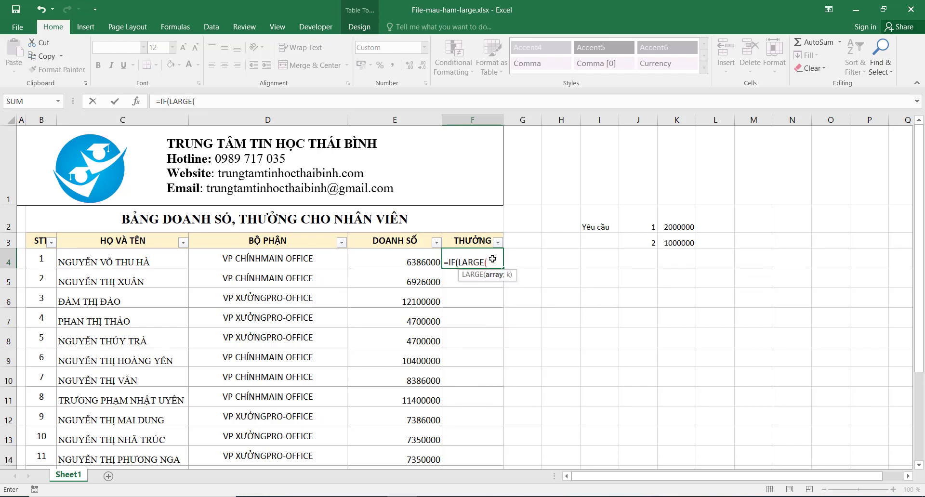
mouse_move(407, 262)
mouse_down()
mouse_move(386, 419)
mouse_move(412, 396)
mouse_up()
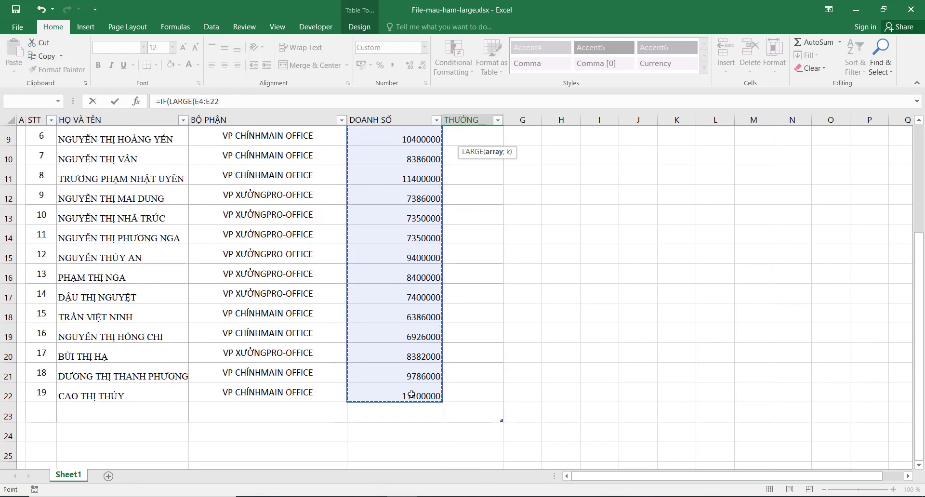
key(F4)
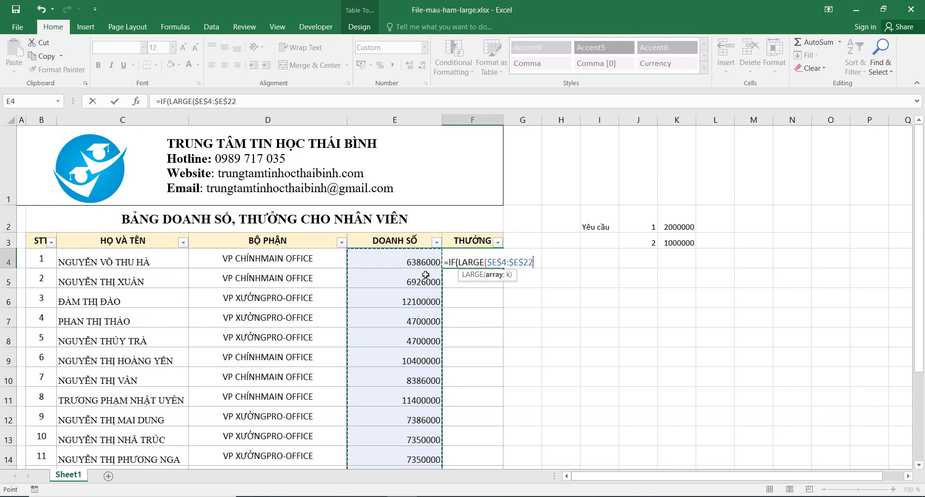
text(;)
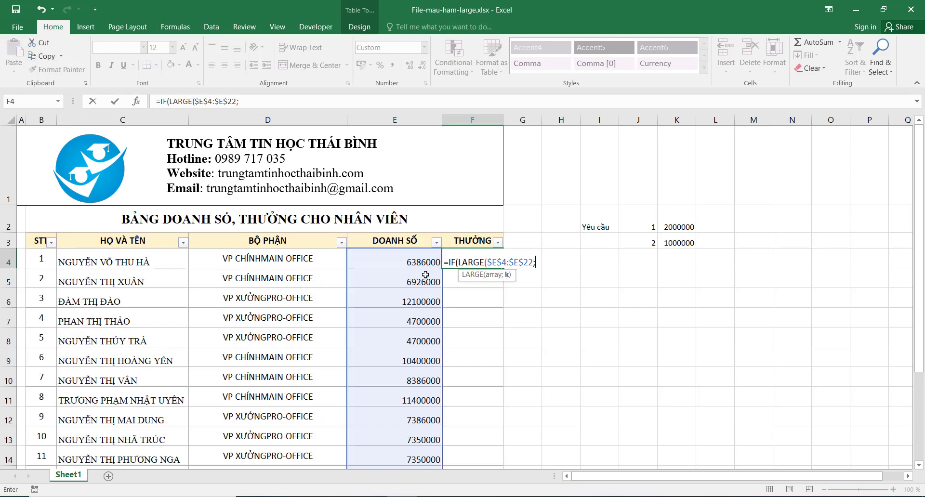
text(1)
text()=)
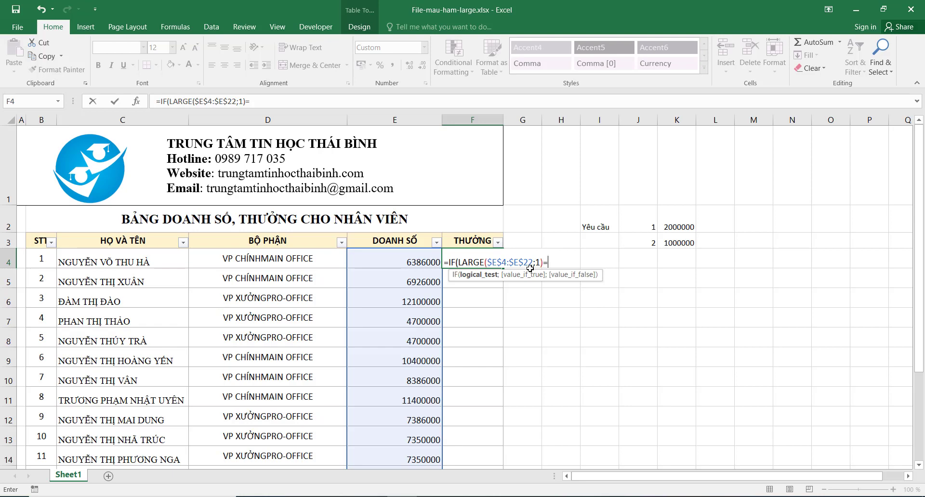
click(414, 263)
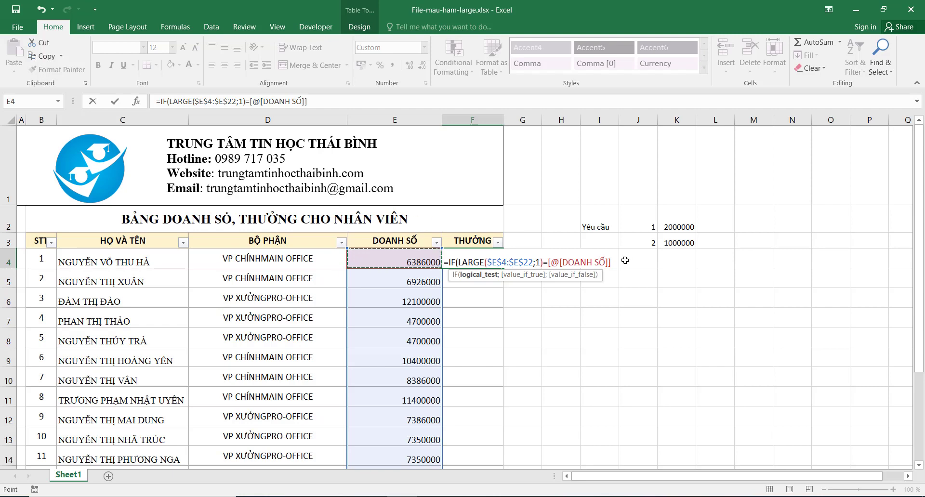
drag(611, 263, 549, 263)
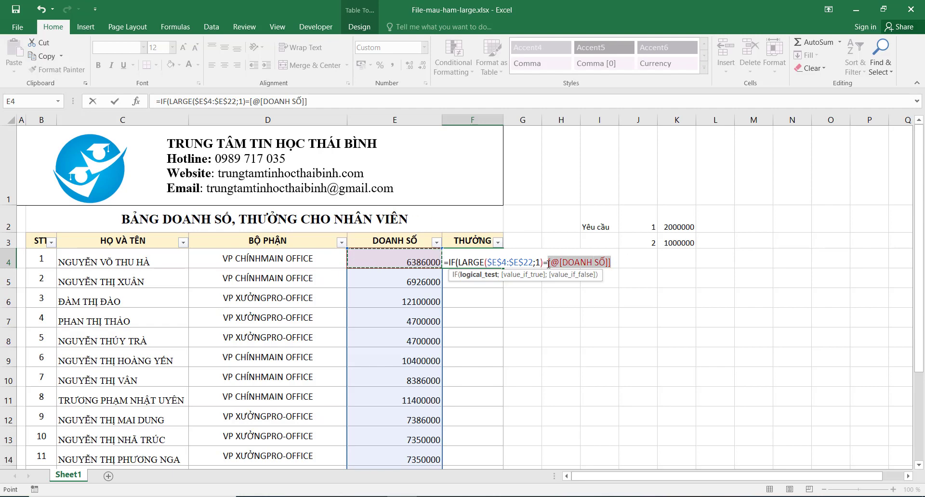
- Make the first IF branch compare to E4 and return 2000000, removing the stray range reference
key(BackSpace)
text(E)
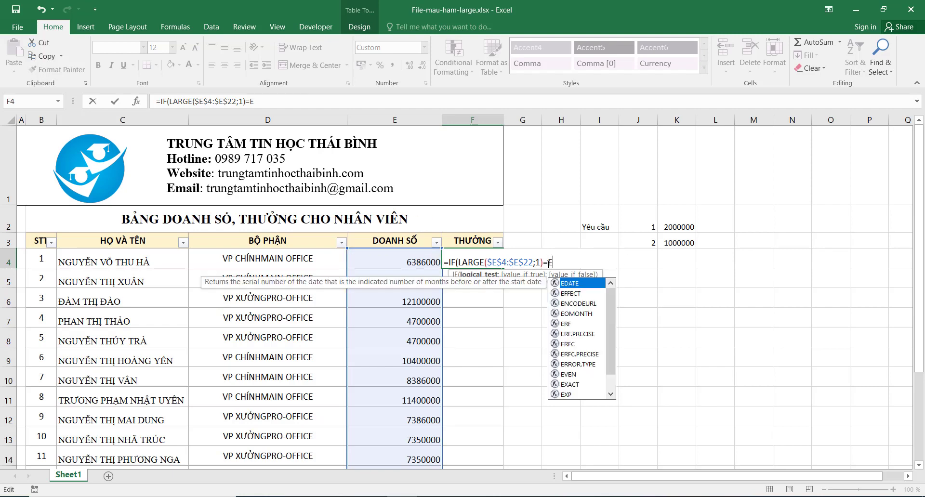
text(4)
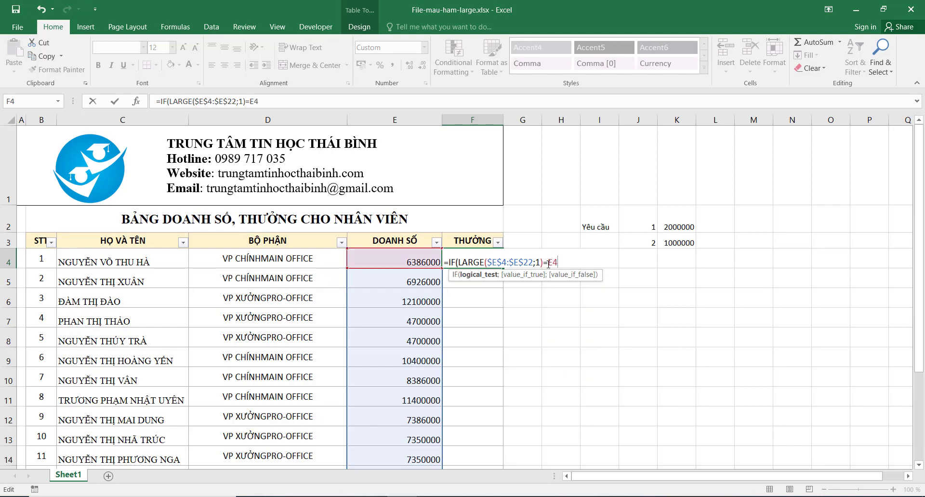
text(;)
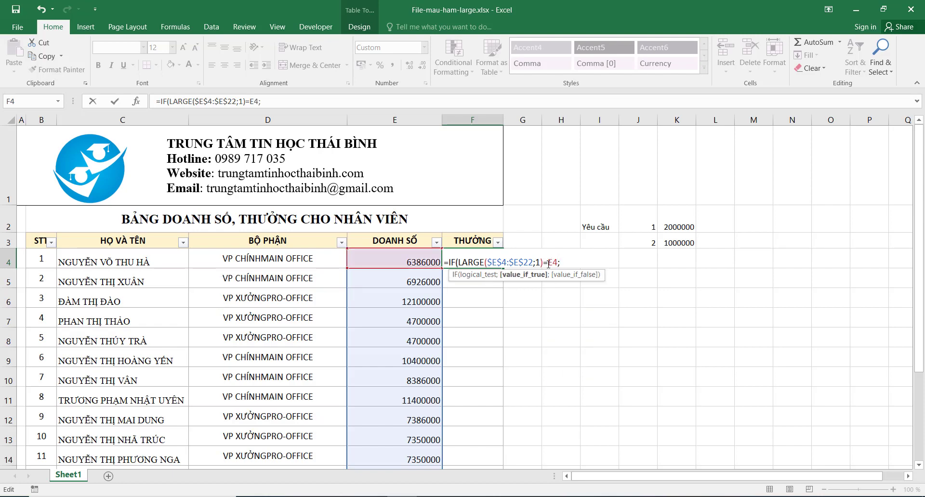
text(2000)
text(000)
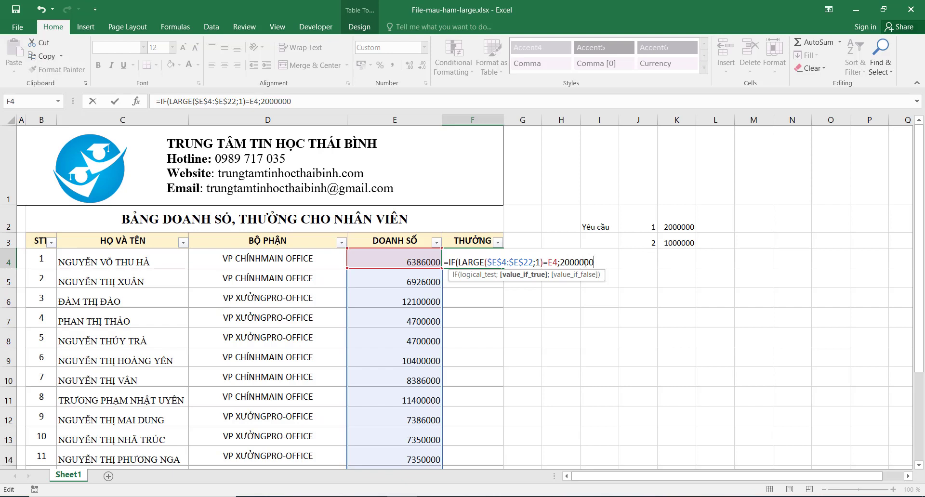
text(;)
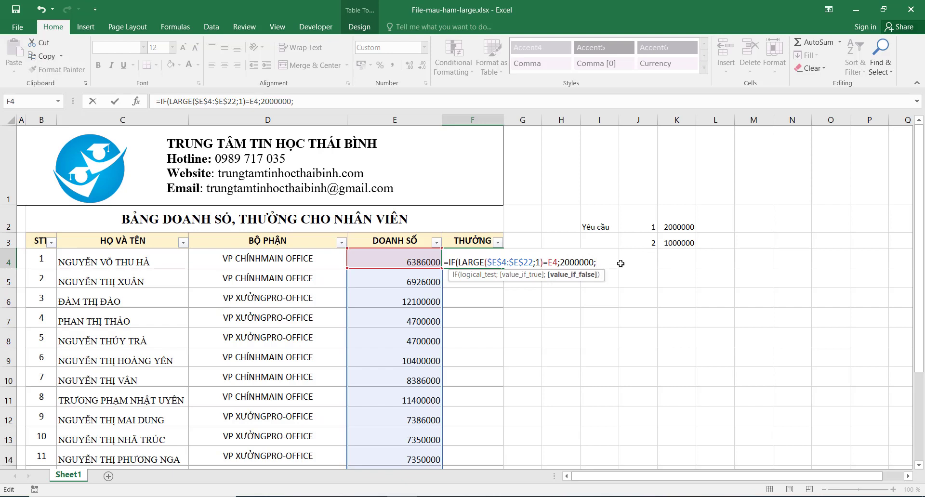
drag(597, 263, 626, 263)
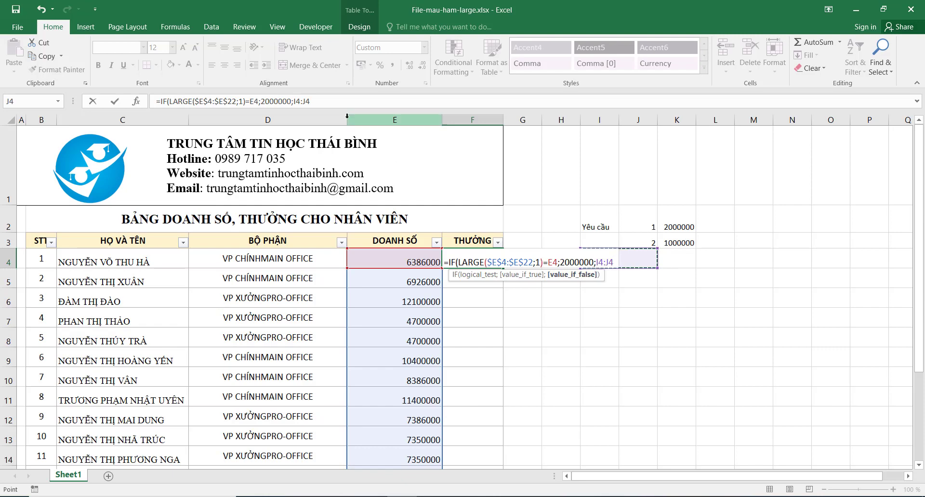
click(317, 100)
key(BackSpace)
key(BackSpace)
key(BackSpace)
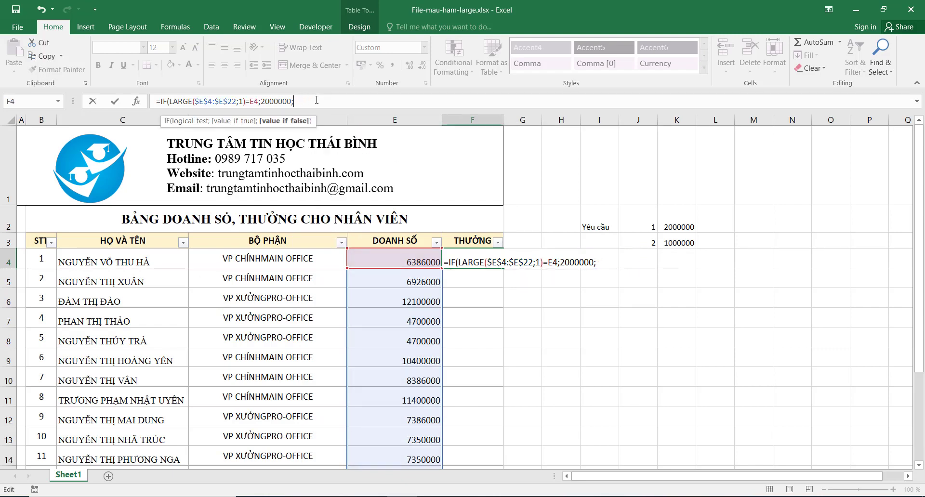
- Add a nested IF(LARGE($E$4:$E$22;2)=E4;1000000;0) as the else branch and confirm
drag(291, 101, 159, 102)
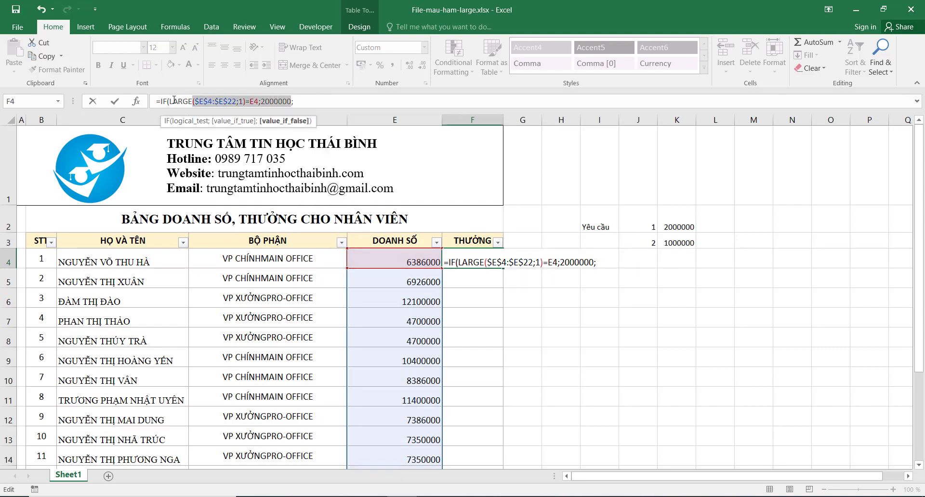
click(317, 103)
text(IF(LARGE($E$4:$E$22;1)=E4;2000000)
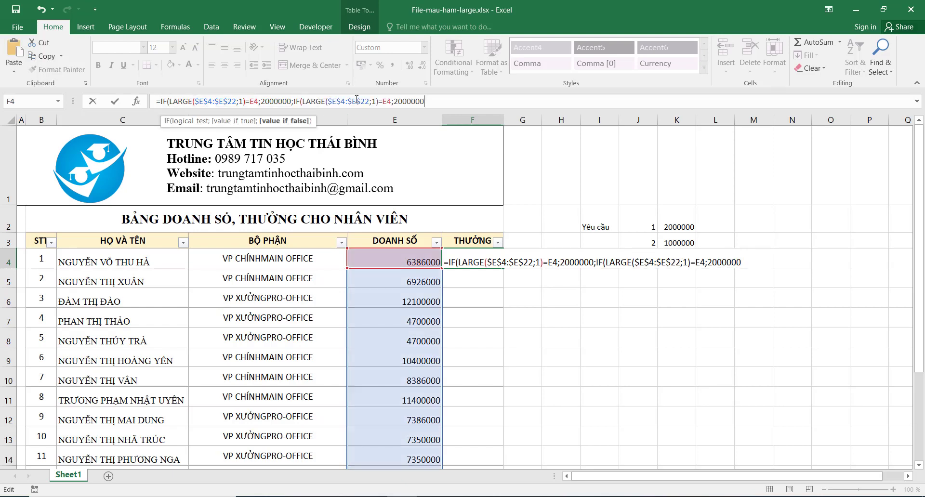
text(2)
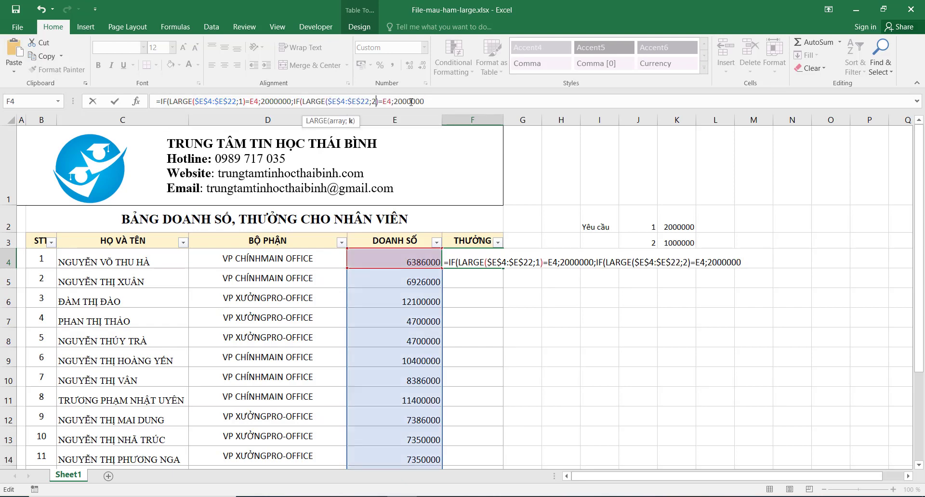
click(398, 101)
text(1)
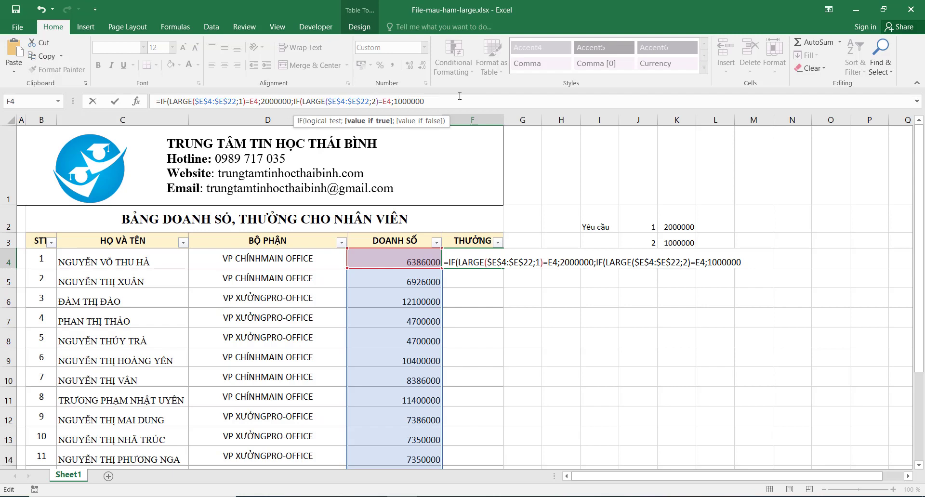
text(;0)
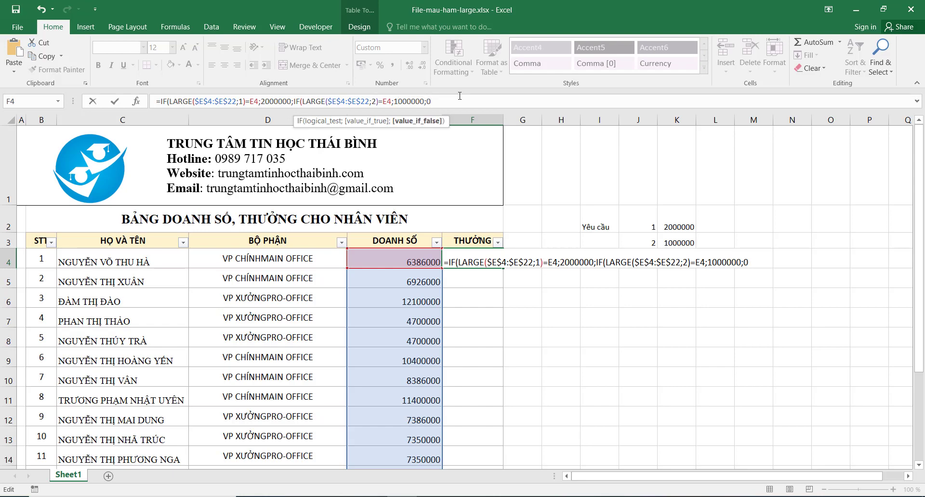
key(Return)
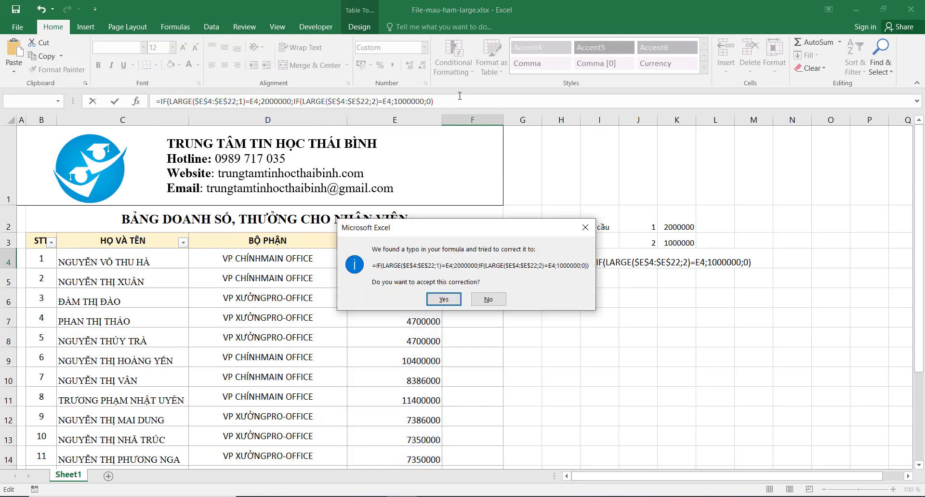
- Accept Excel's suggested parenthesis correction for the bonus formula
click(444, 299)
click(564, 263)
scroll(571, 285, down, 1)
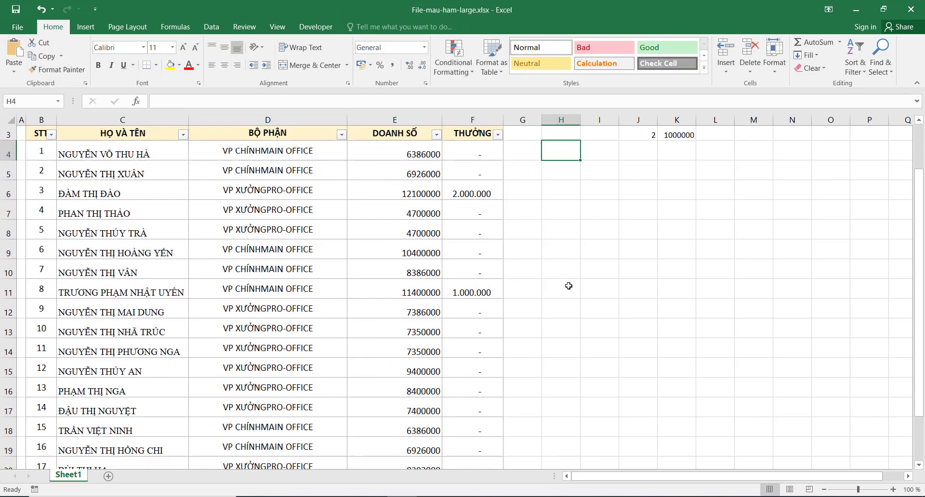
scroll(568, 286, up, 1)
- Verify the bonuses: 2.000.000 in F6 for 12100000 sales and 1.000.000 in F11
click(499, 294)
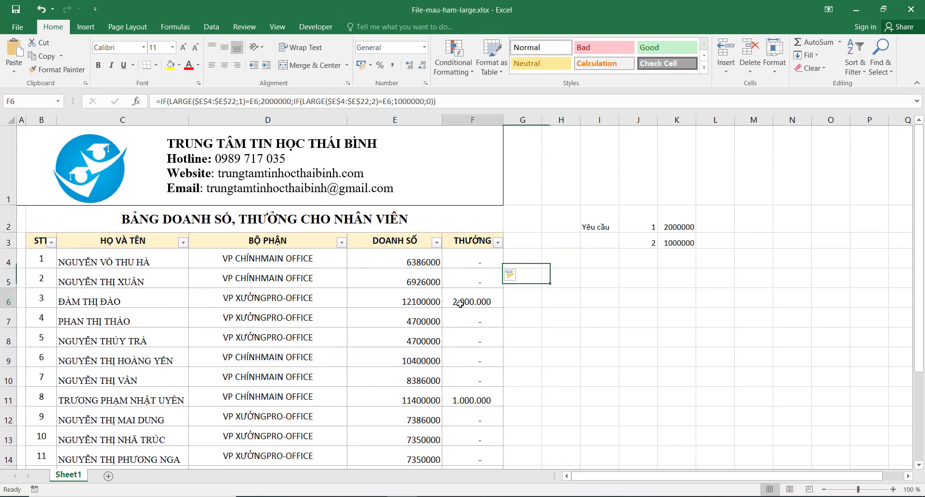
click(610, 304)
mouse_move(418, 304)
mouse_down()
mouse_move(462, 303)
mouse_move(437, 302)
mouse_up()
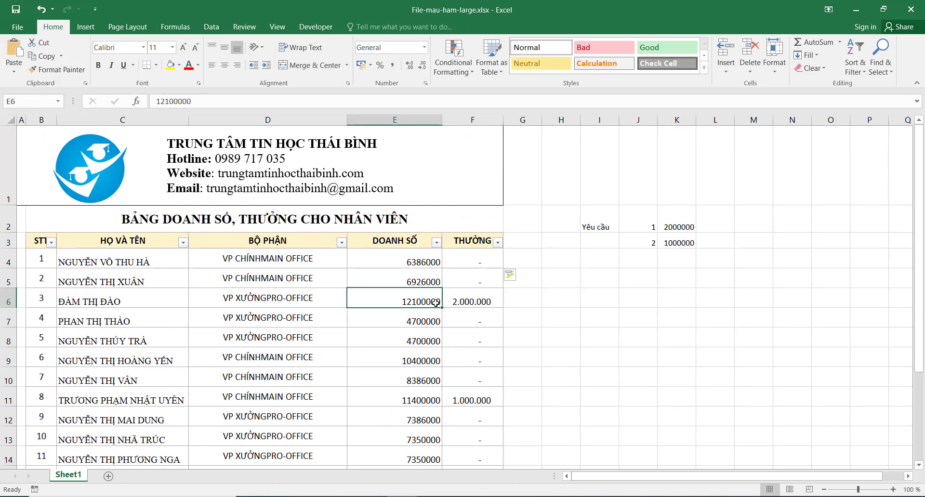
click(453, 301)
click(481, 398)
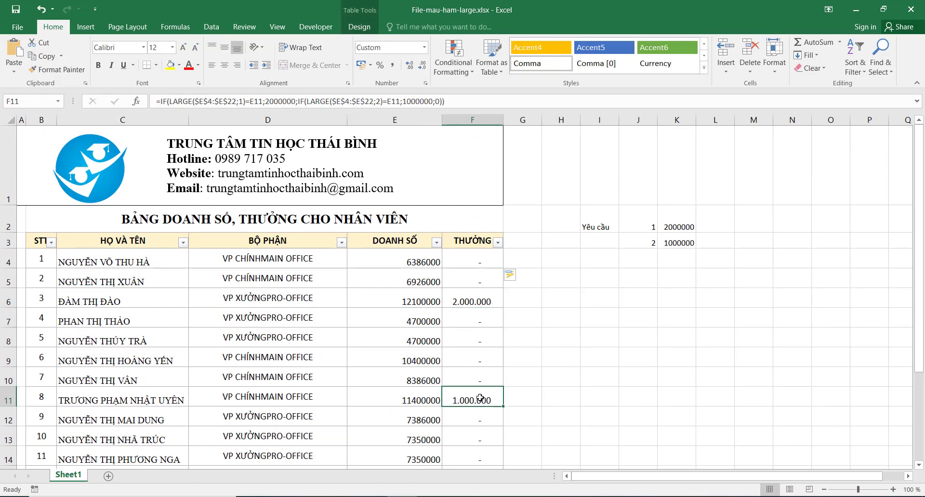
click(576, 359)
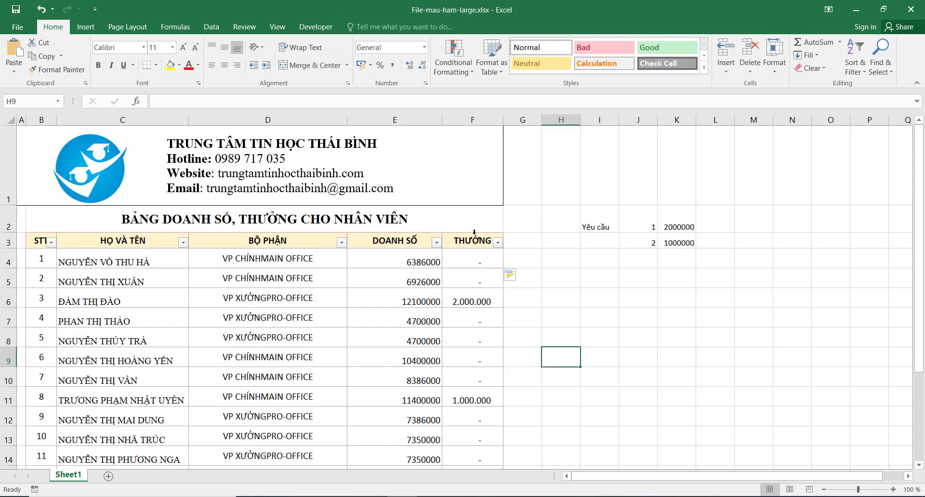
click(472, 258)
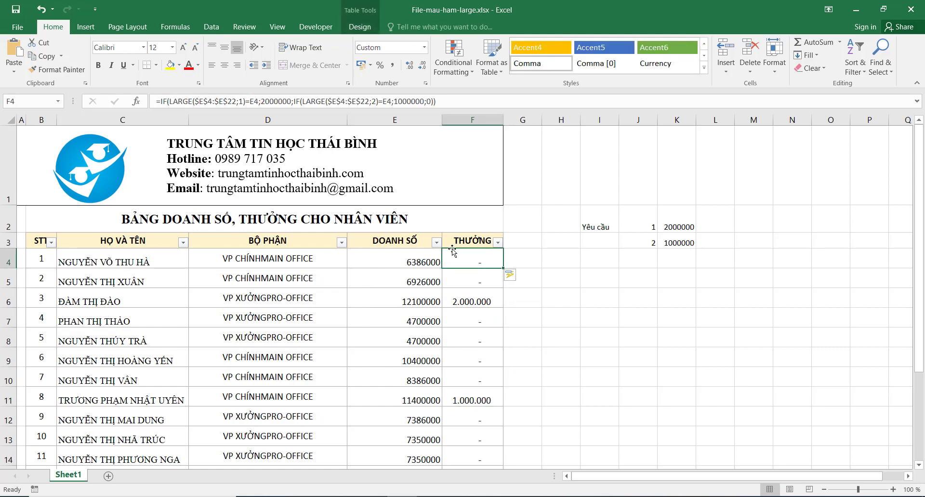
click(467, 242)
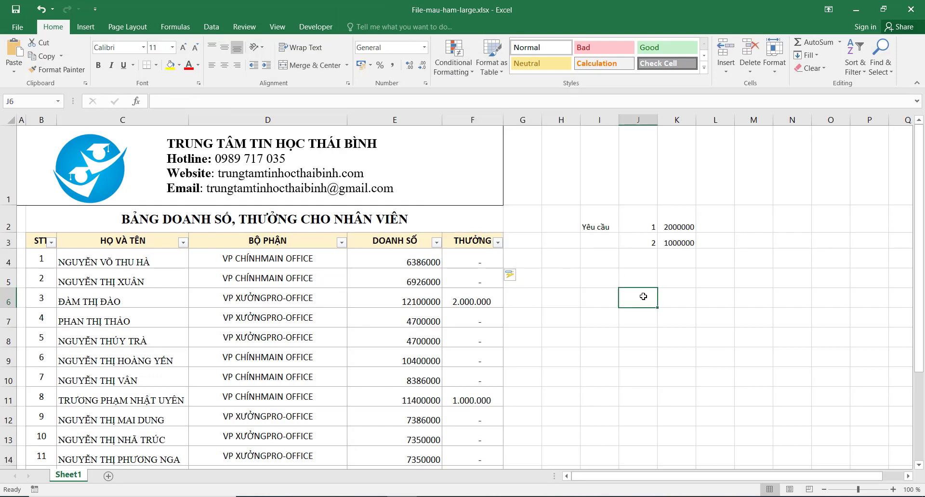
click(454, 302)
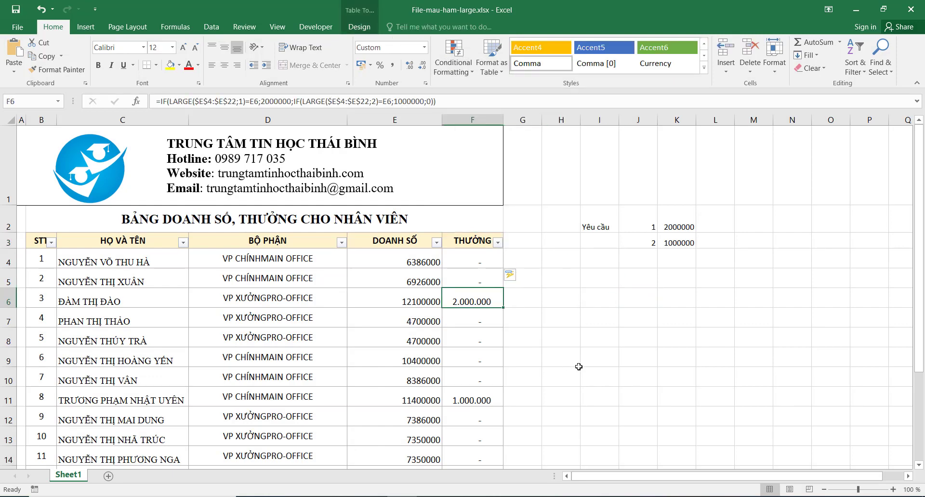
- Hide column F, the THƯỞNG bonus column
right_click(476, 121)
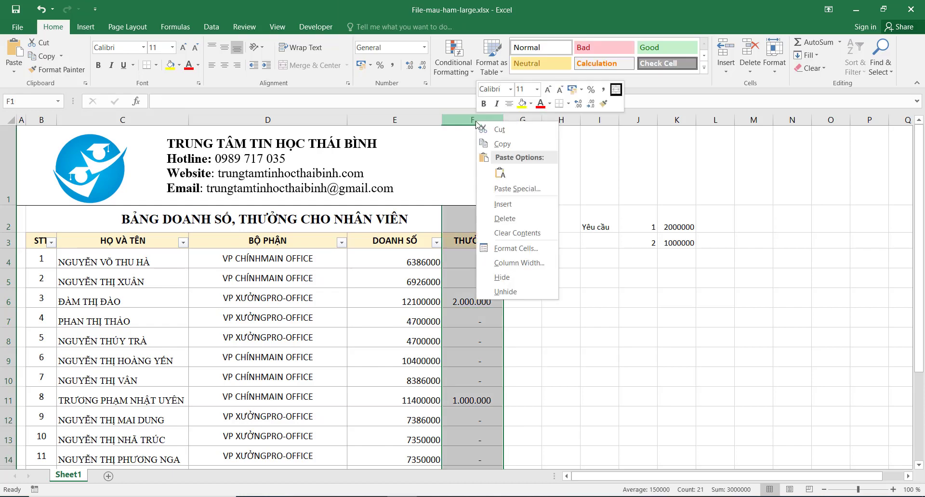
click(525, 278)
click(588, 302)
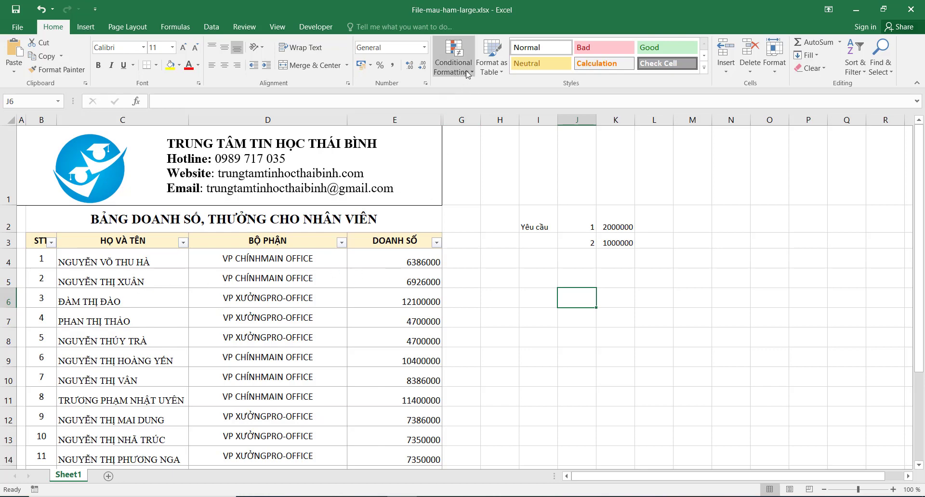
click(455, 290)
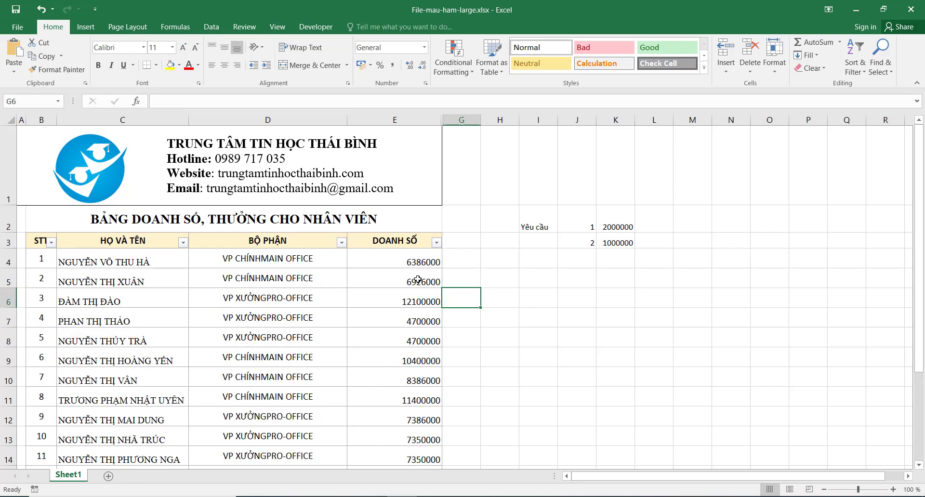
- Enter 'vàng' in L2 and 'xanh dương' in L3 beside the Yêu cầu rows
click(656, 225)
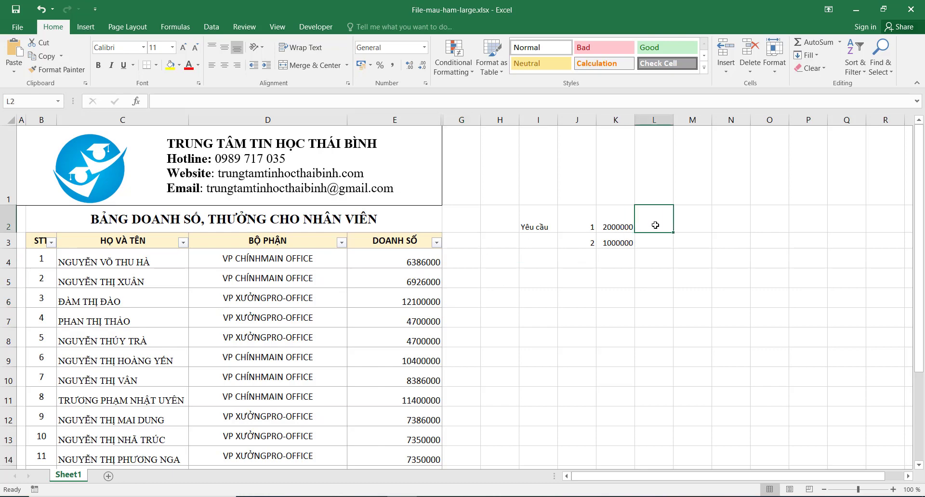
text(vàng)
key(Tab)
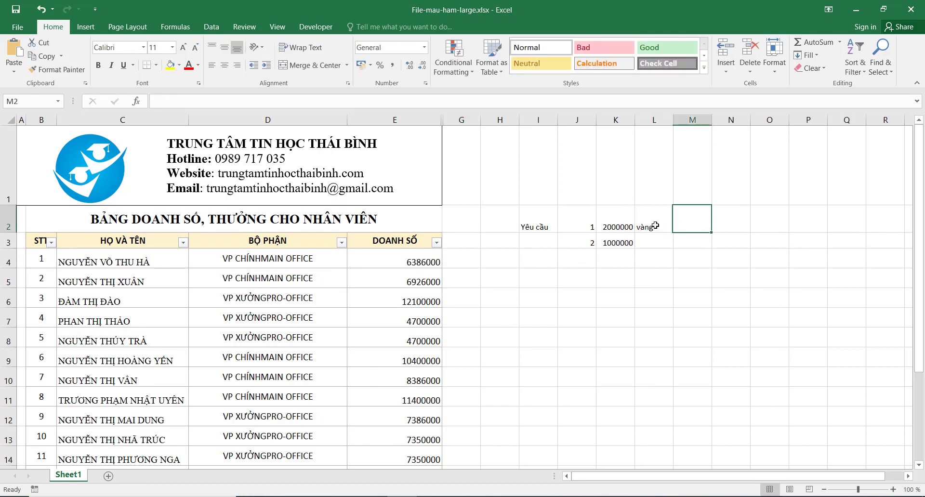
click(665, 240)
text(xanh dương)
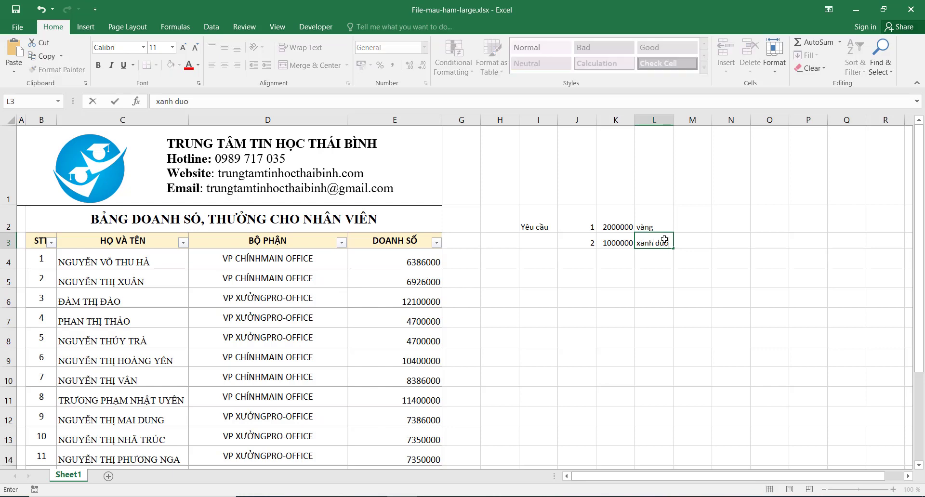
key(Tab)
click(734, 262)
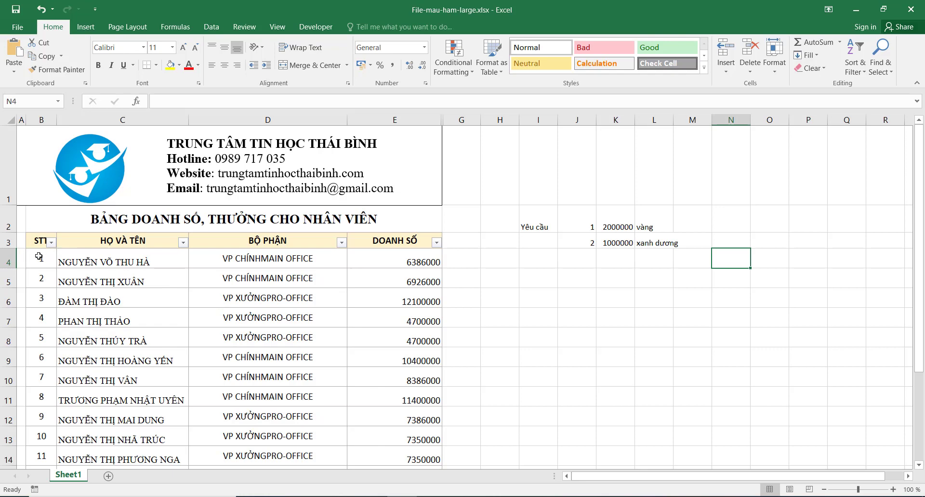
- Select B4:E22 and create a new Conditional Formatting rule
drag(38, 257, 366, 495)
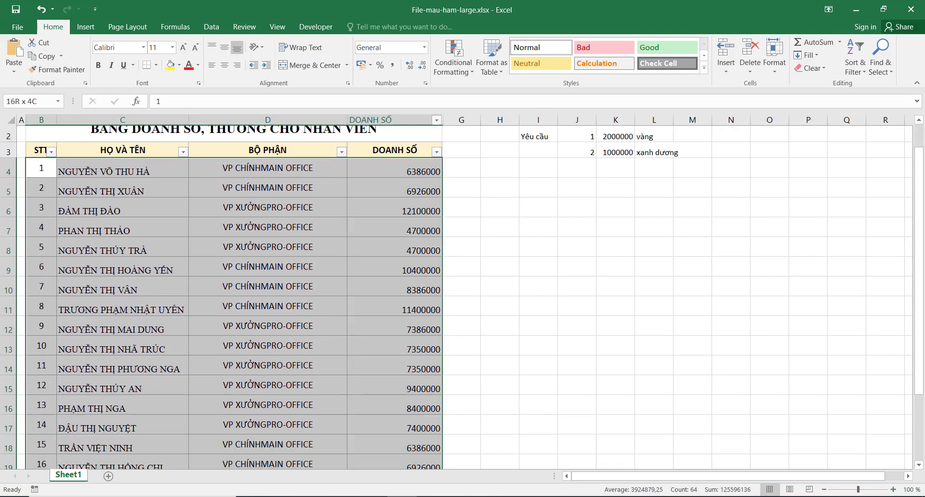
drag(366, 495, 439, 436)
scroll(334, 304, up, 3)
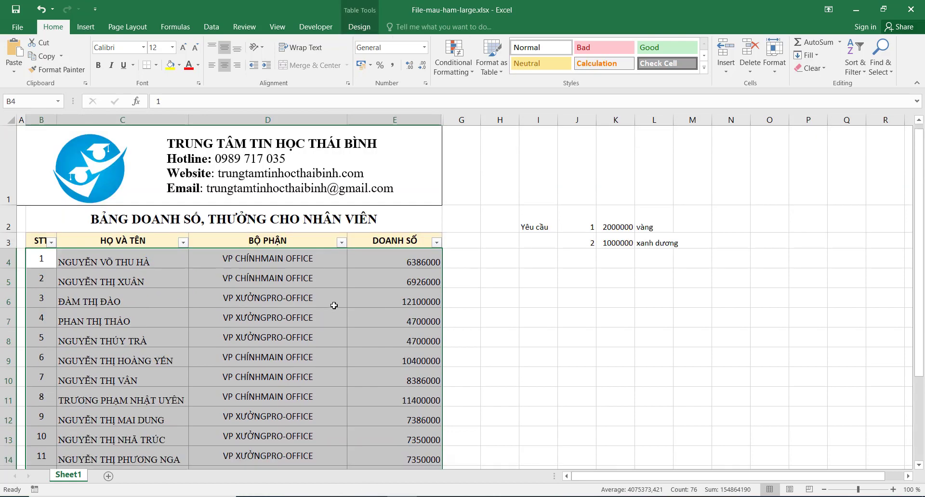
click(455, 72)
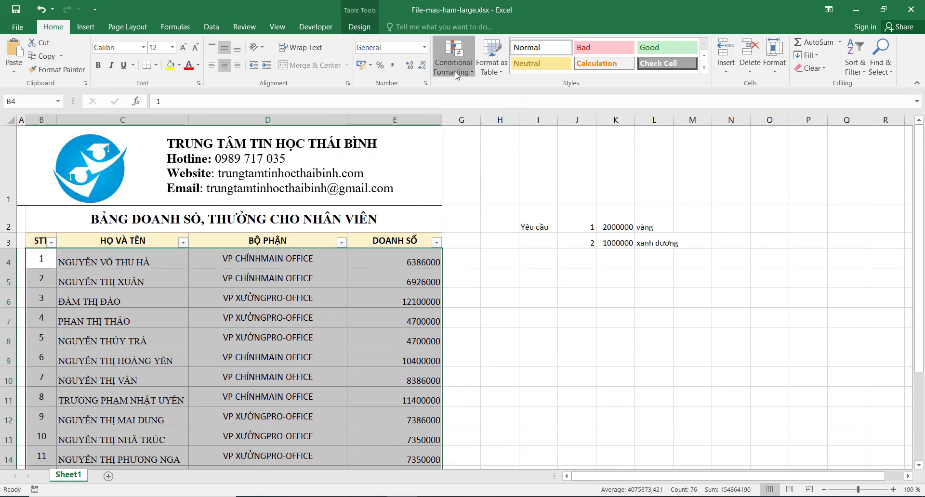
click(504, 210)
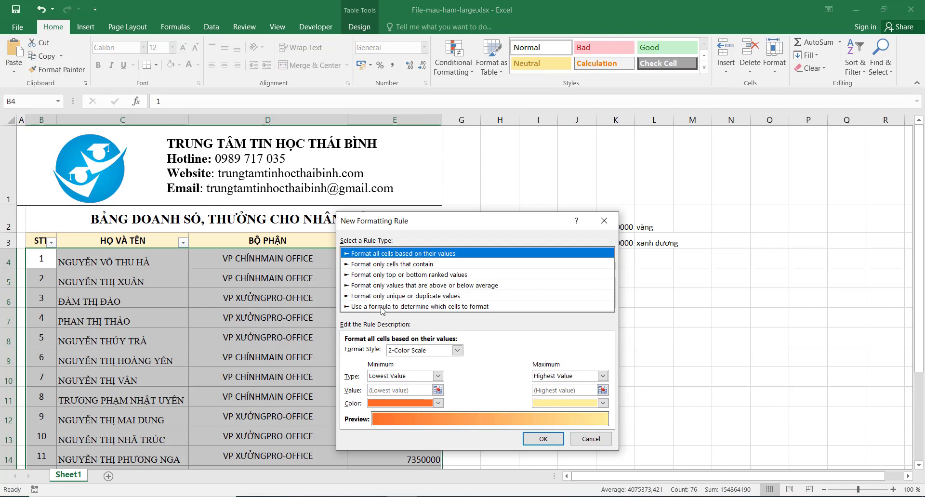
- Choose the formula-based rule type and begin the condition with =$E4=
click(382, 307)
click(376, 352)
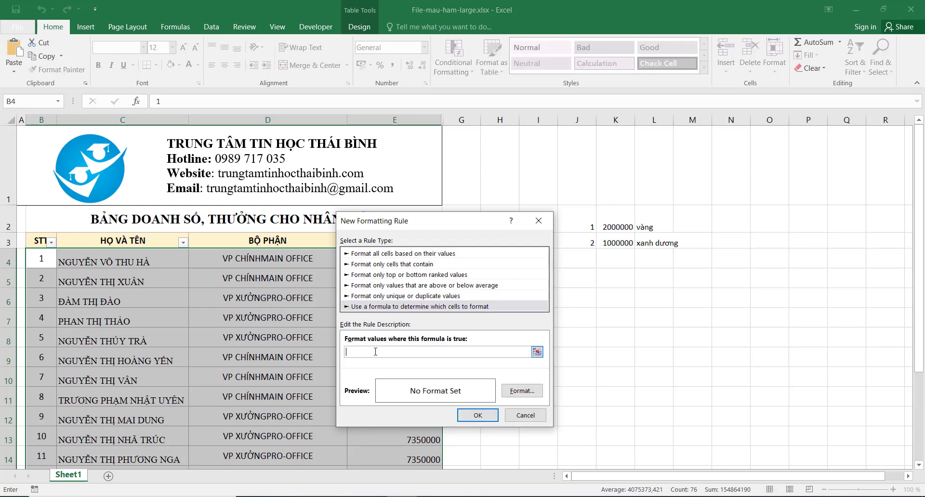
text(=)
text(E)
drag(457, 222, 598, 227)
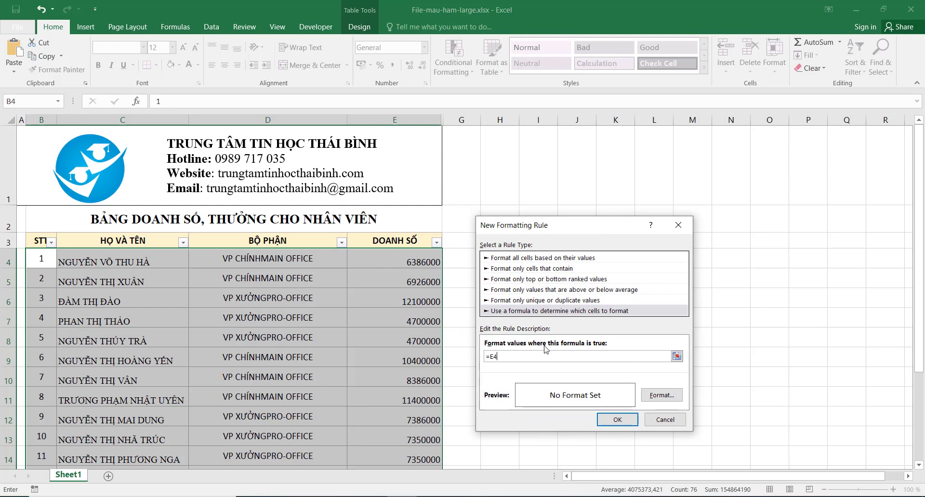
text(4)
text(+)
key(Left)
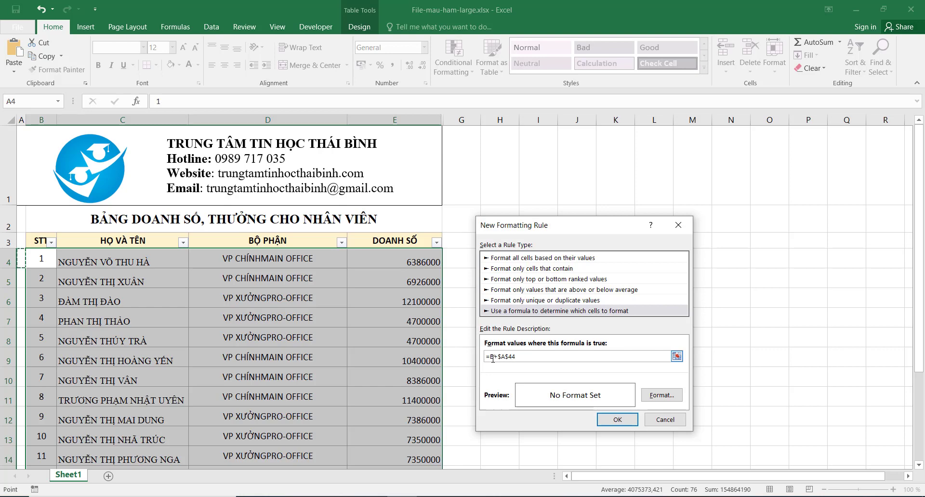
key(ctrl+z)
click(491, 359)
text($)
- Complete the rule condition with LARGE($E$4:$E$22;1)
text(LAB)
drag(407, 255, 433, 441)
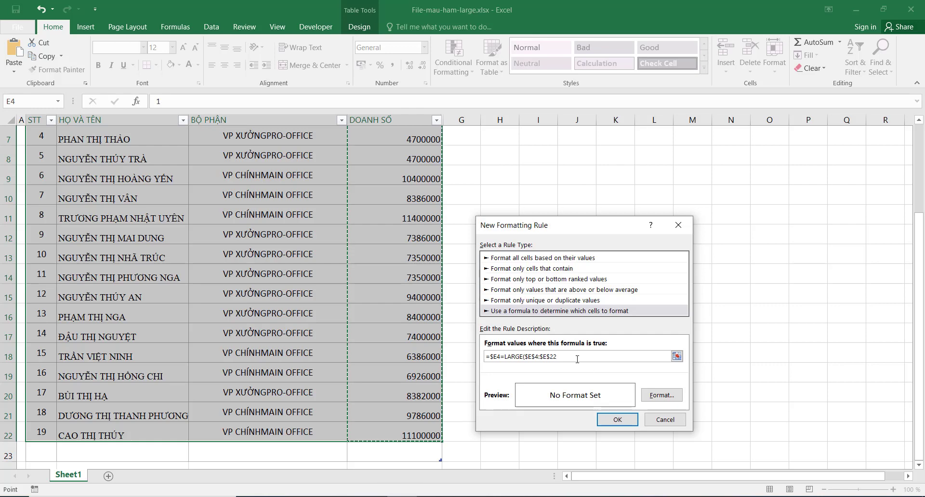
scroll(341, 268, up, 2)
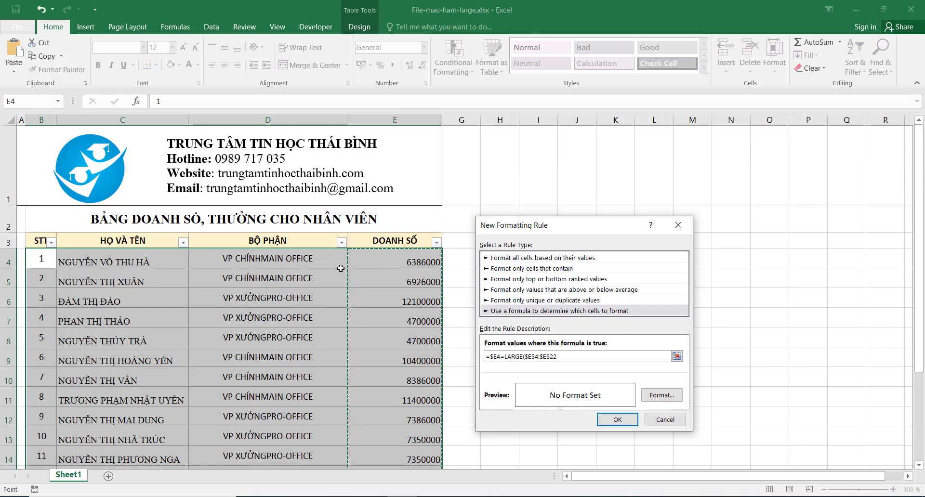
click(556, 357)
text(;)
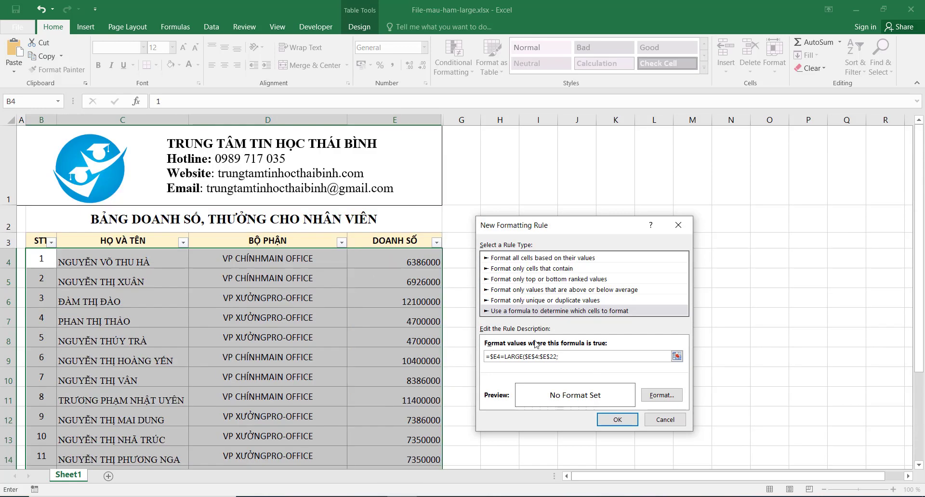
text(1)
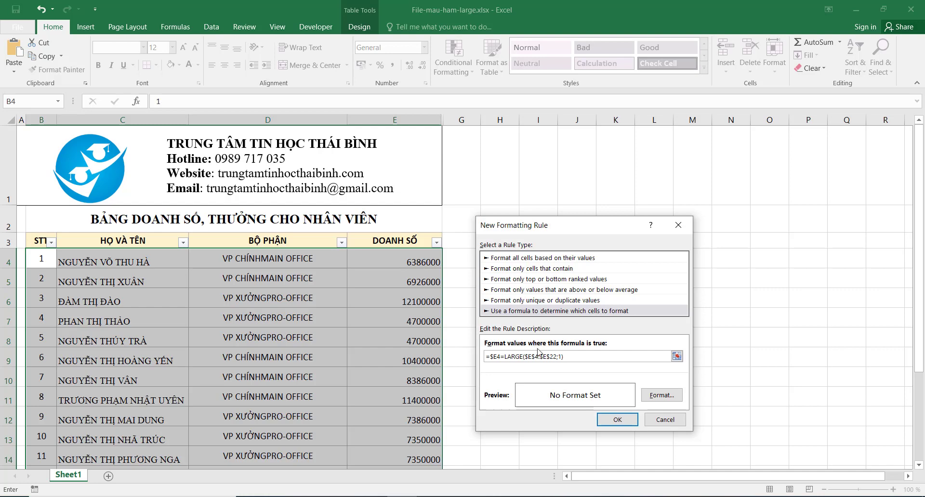
click(668, 401)
click(668, 400)
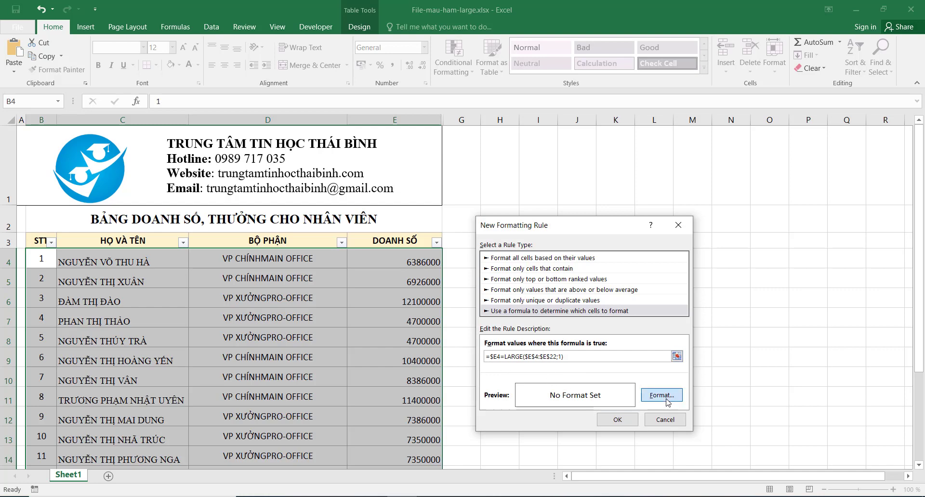
- Give the rule a yellow fill and confirm it, so the 12100000 sales row turns yellow
click(460, 184)
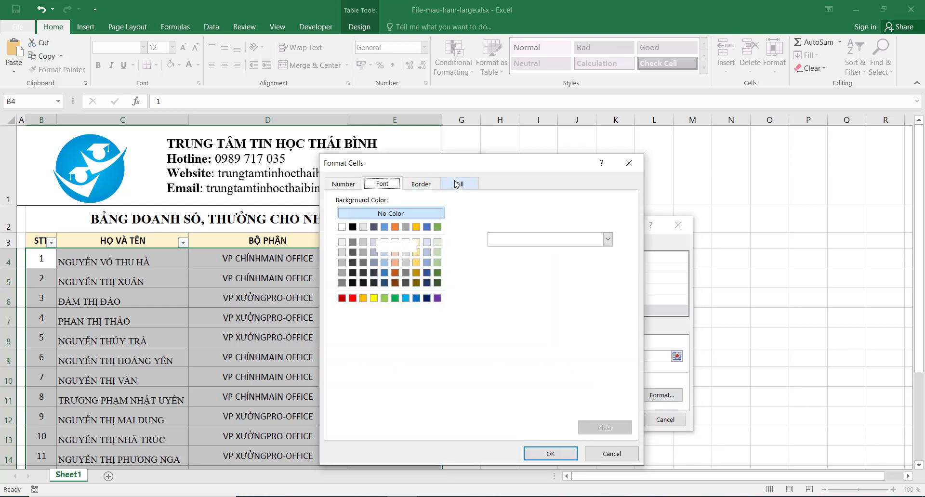
click(374, 298)
click(551, 454)
click(611, 420)
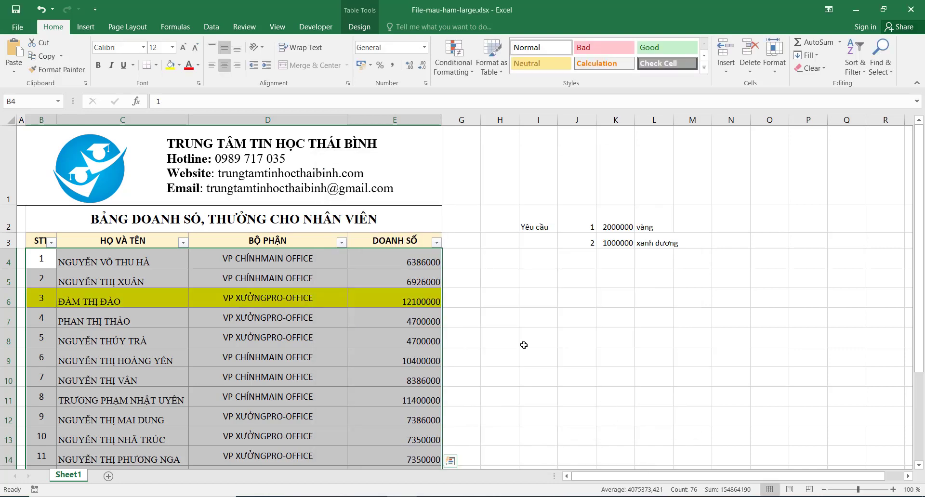
click(354, 297)
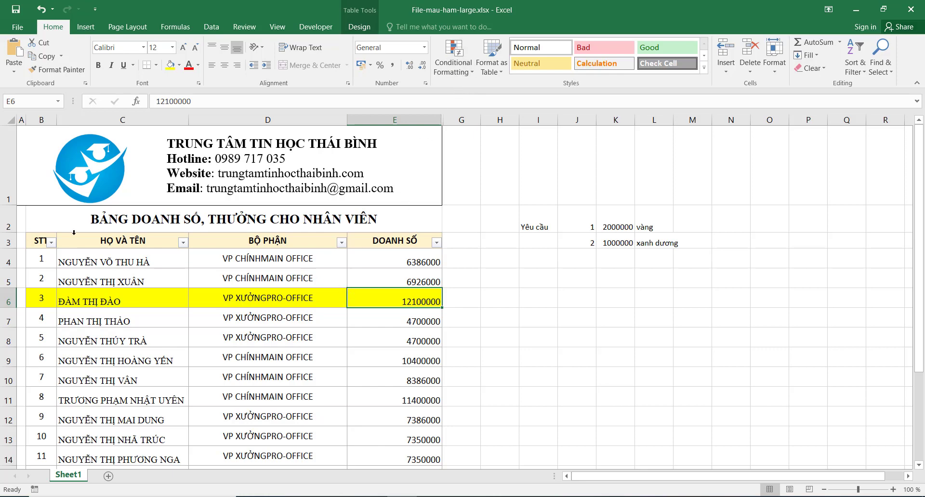
mouse_move(43, 253)
mouse_down()
mouse_move(267, 470)
mouse_move(426, 413)
mouse_up()
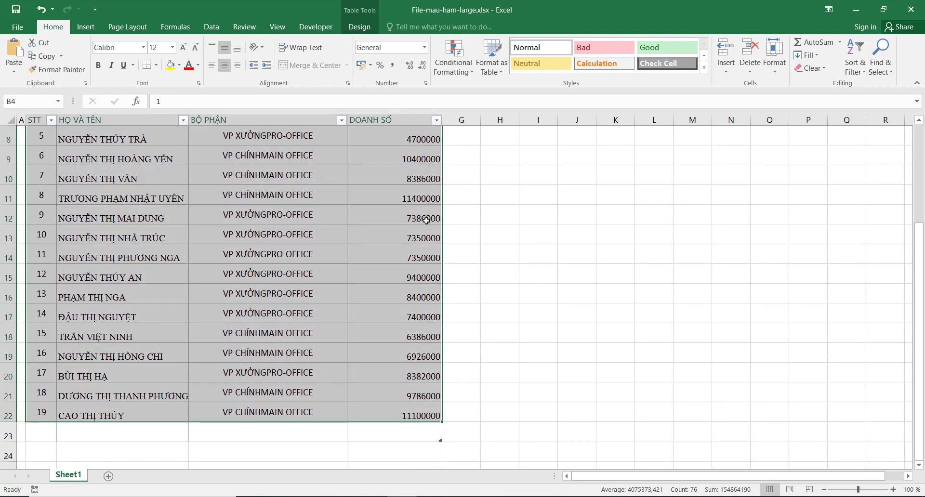
- Start another conditional formatting rule using the formula-based rule type
click(453, 60)
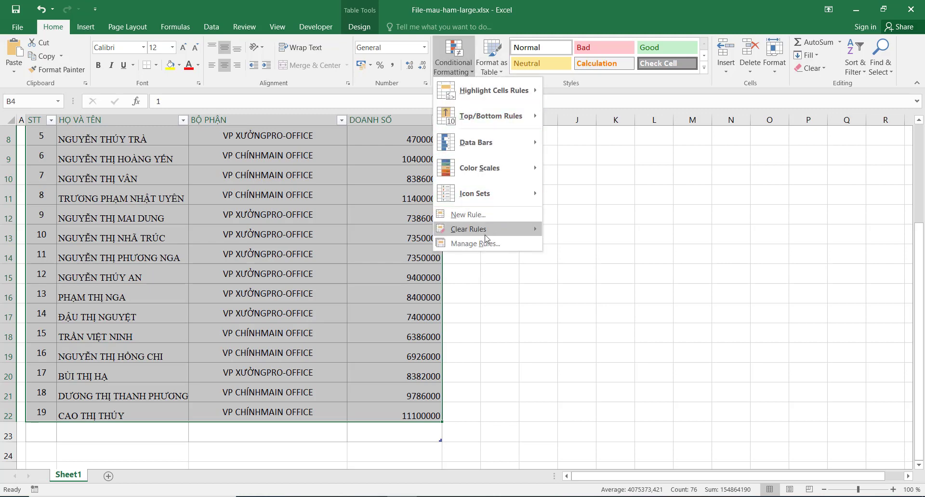
click(475, 215)
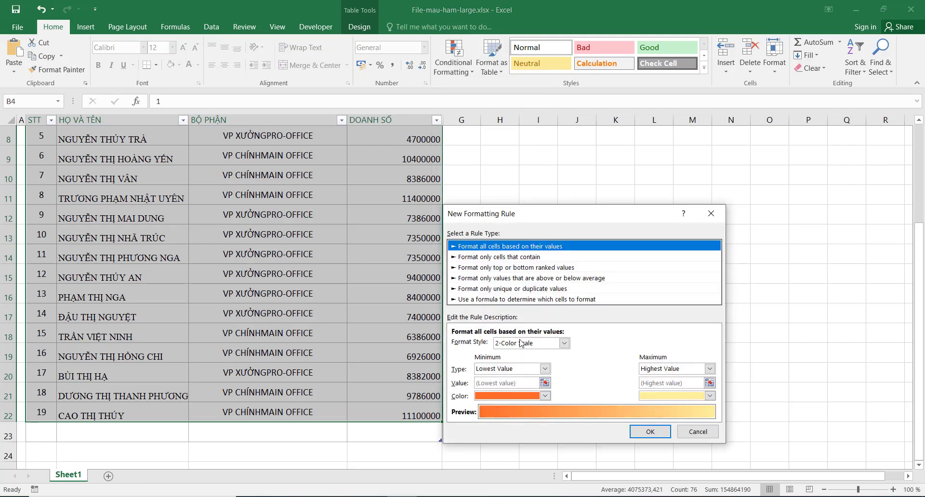
click(521, 299)
text(=$)
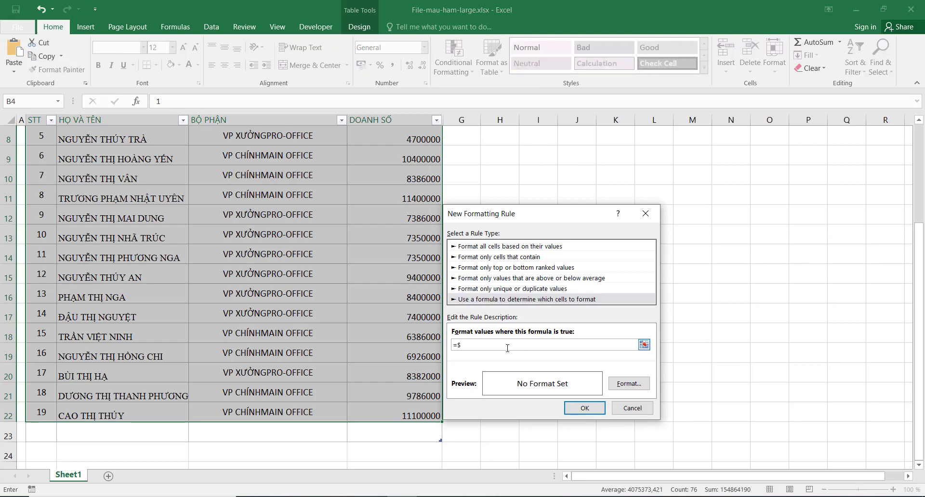
- Enter the formula =$E4=Large($E$4:$E$22; comparing each row's sales against the LARGE ranking
scroll(416, 262, up, 3)
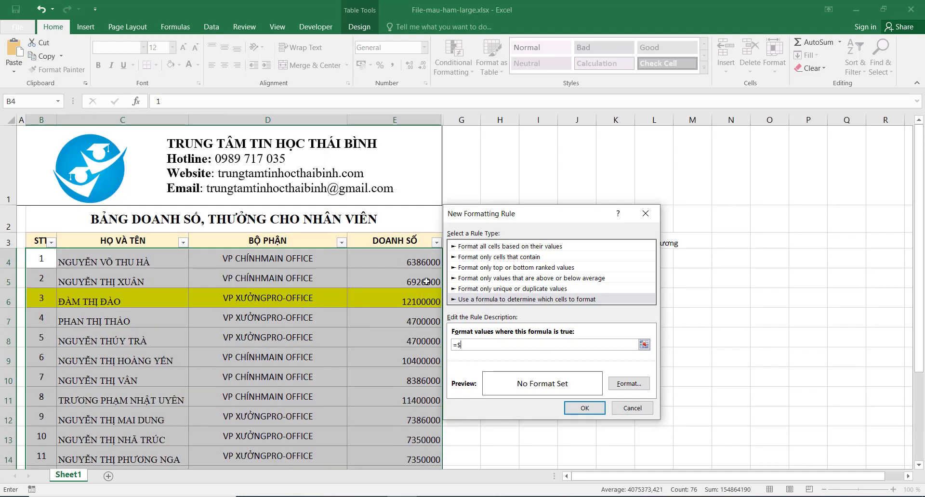
click(416, 262)
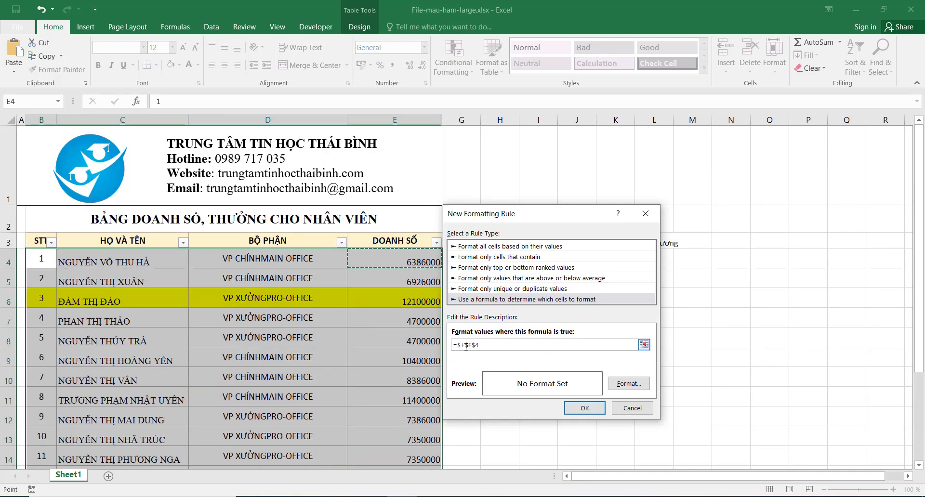
drag(461, 345, 455, 346)
key(BackSpace)
text(=)
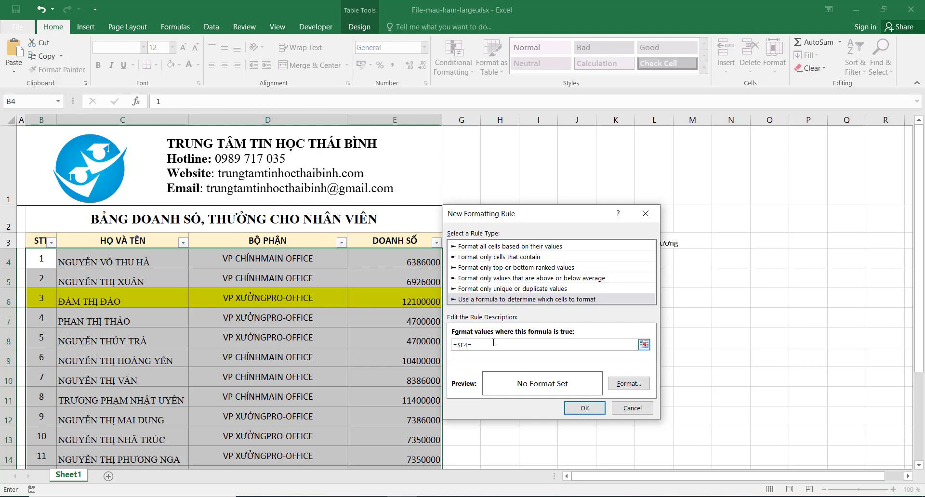
text(Large()
drag(404, 262, 410, 429)
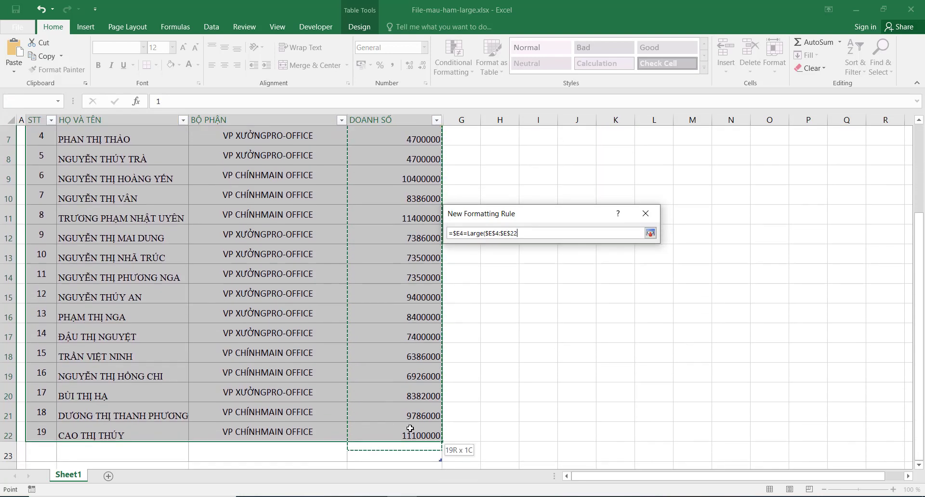
text(;2)
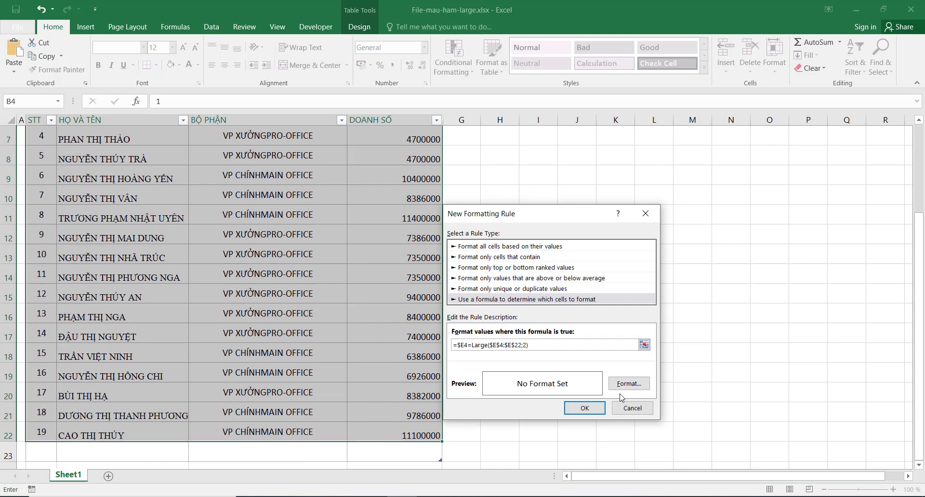
click(623, 398)
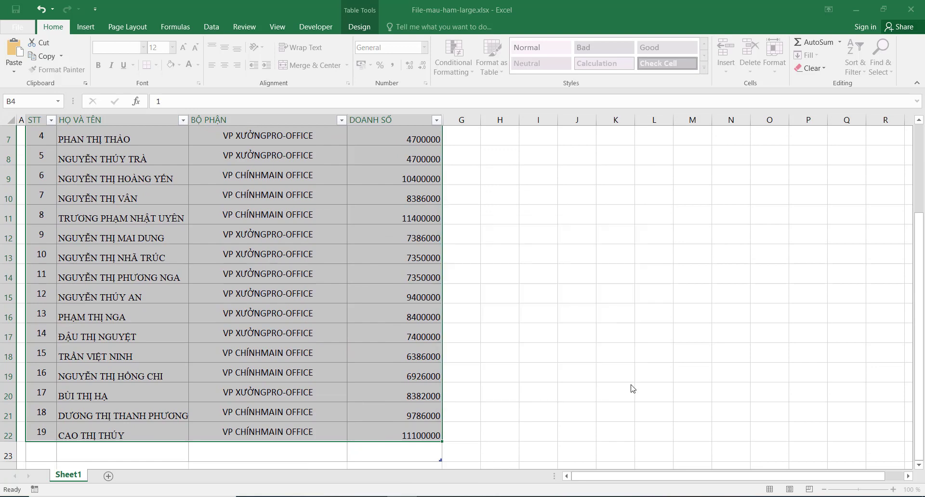
- Apply a bright blue fill to the second rule, highlighting the 11400000 sales row
click(512, 291)
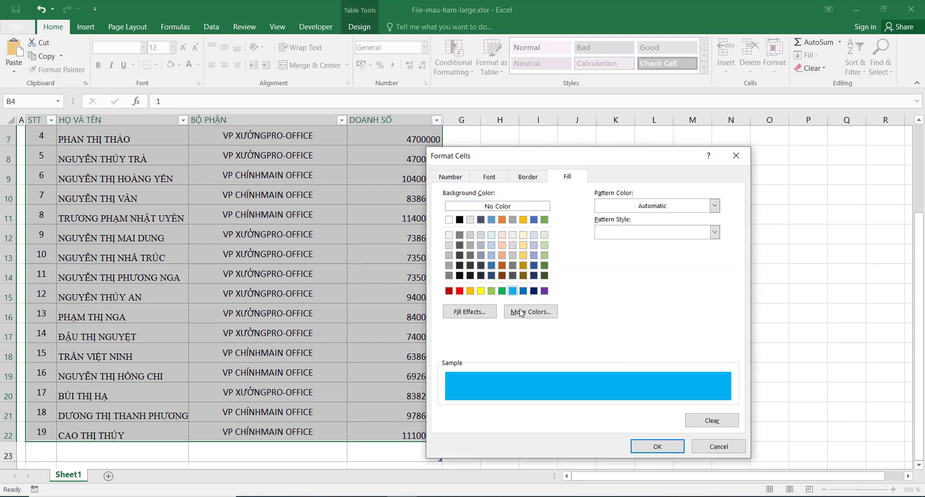
click(657, 446)
click(585, 408)
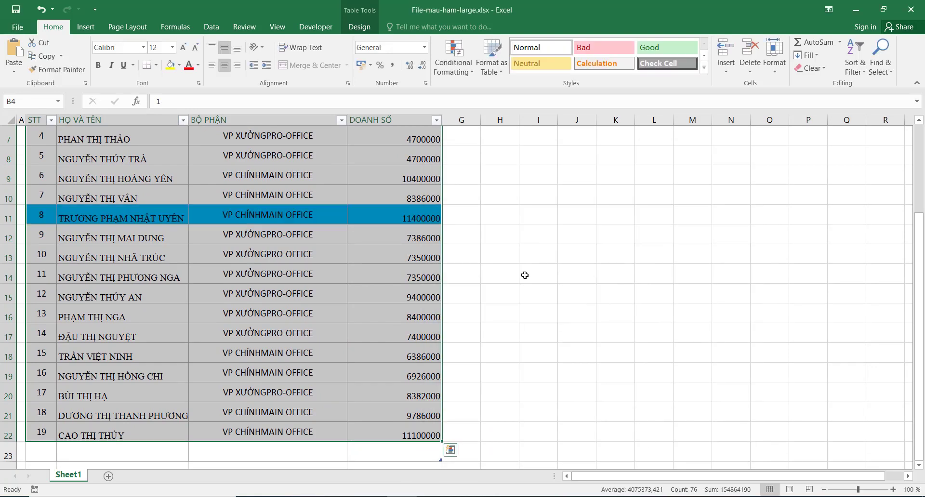
scroll(525, 273, up, 2)
click(514, 280)
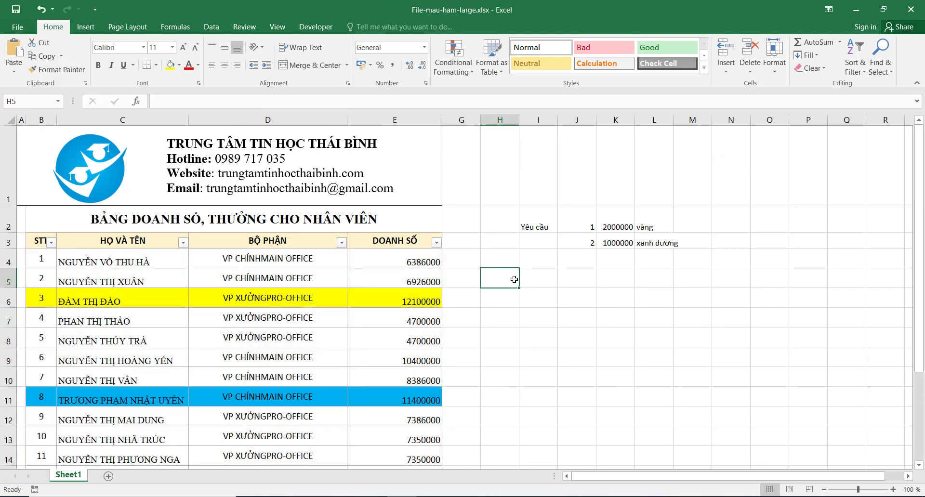